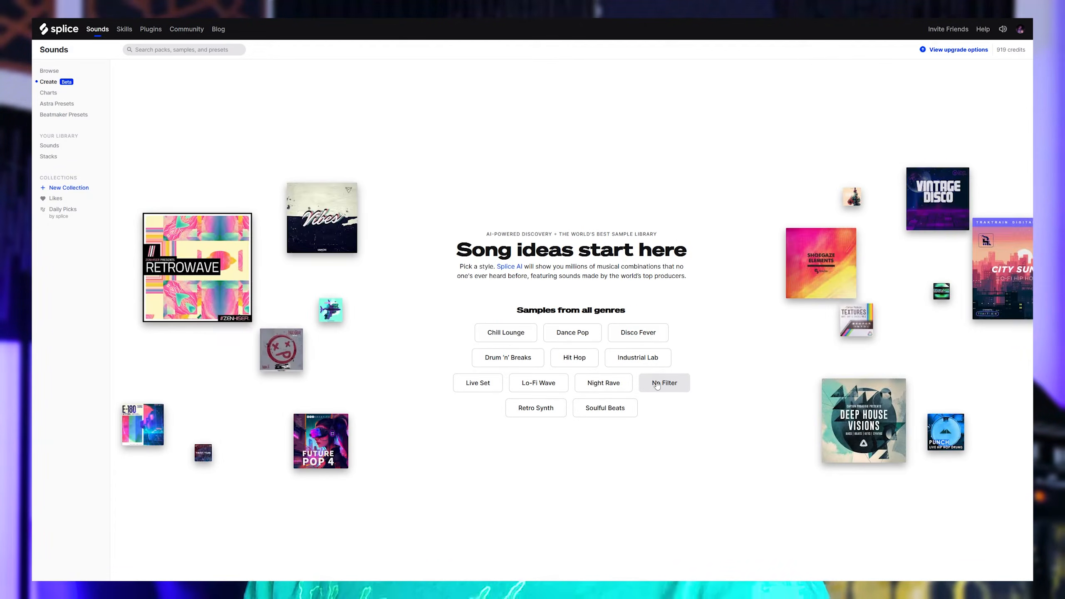
Step: Create a stack in the Night Rave style and play it back
click(604, 407)
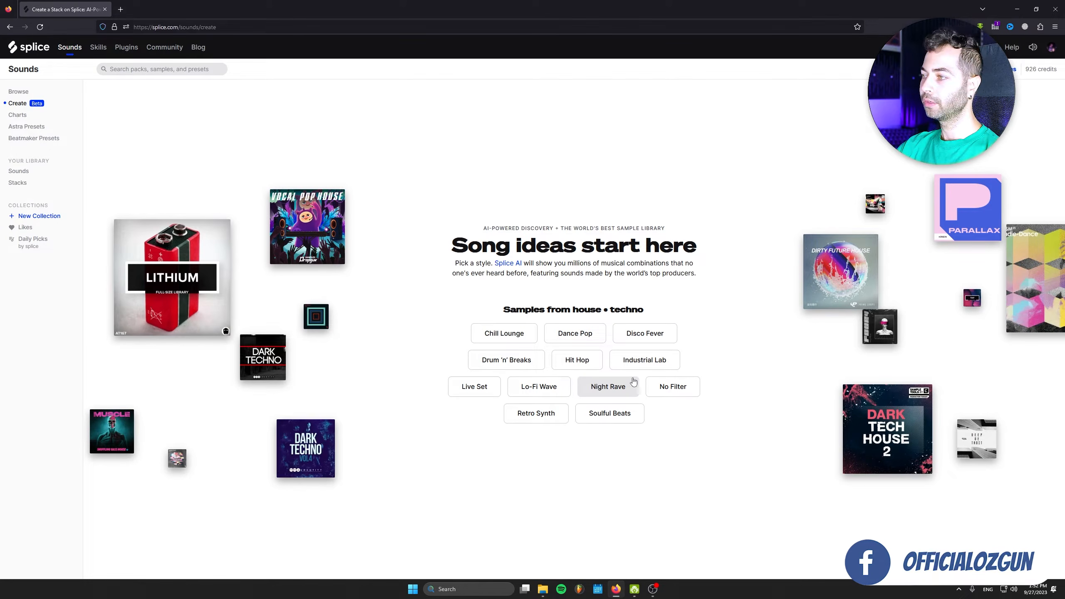
click(618, 394)
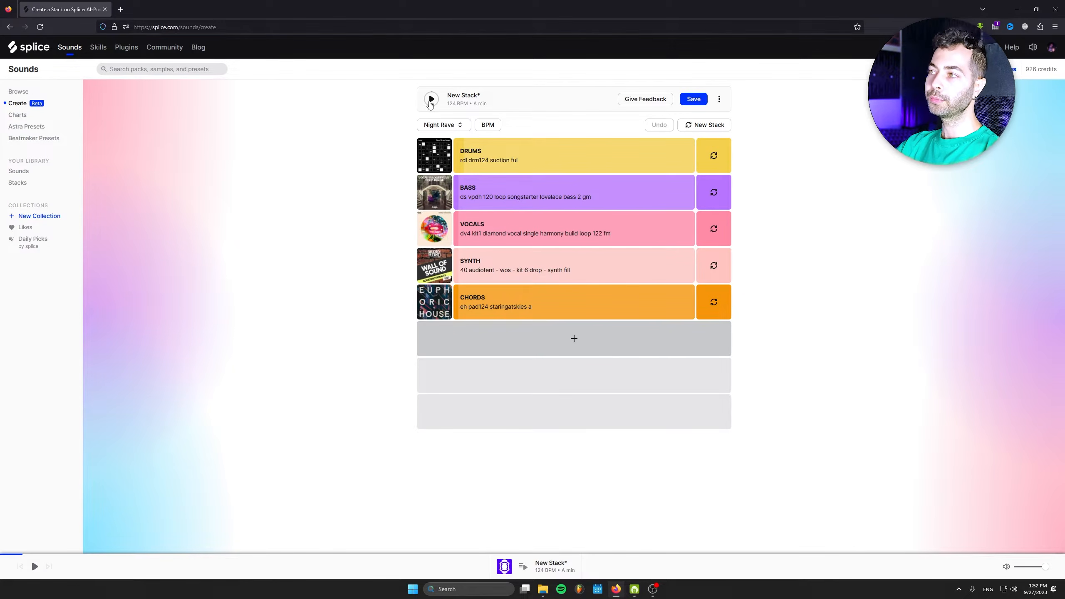
click(431, 100)
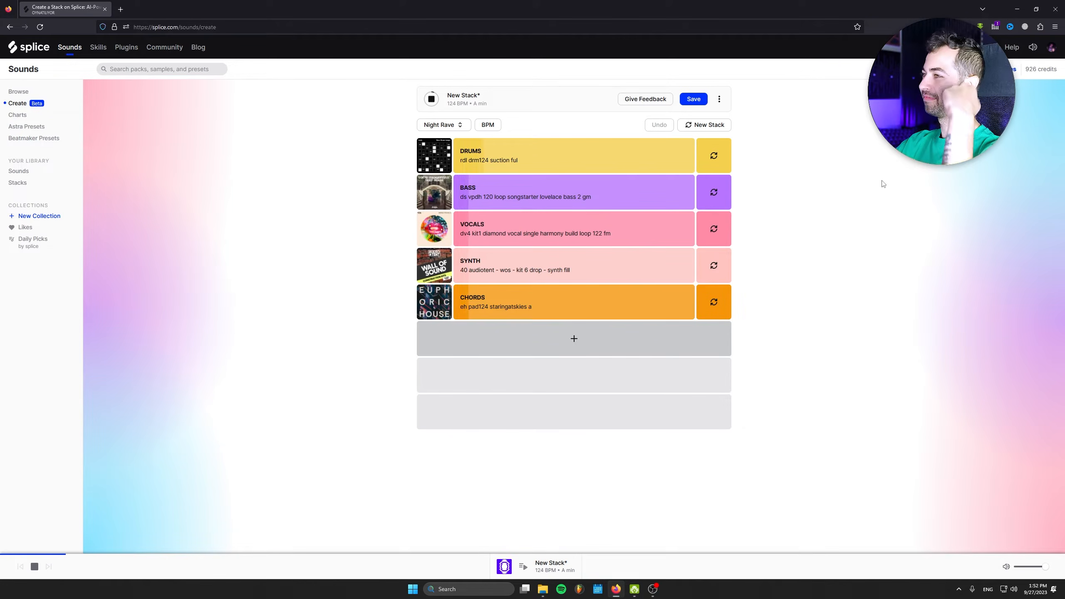
click(435, 102)
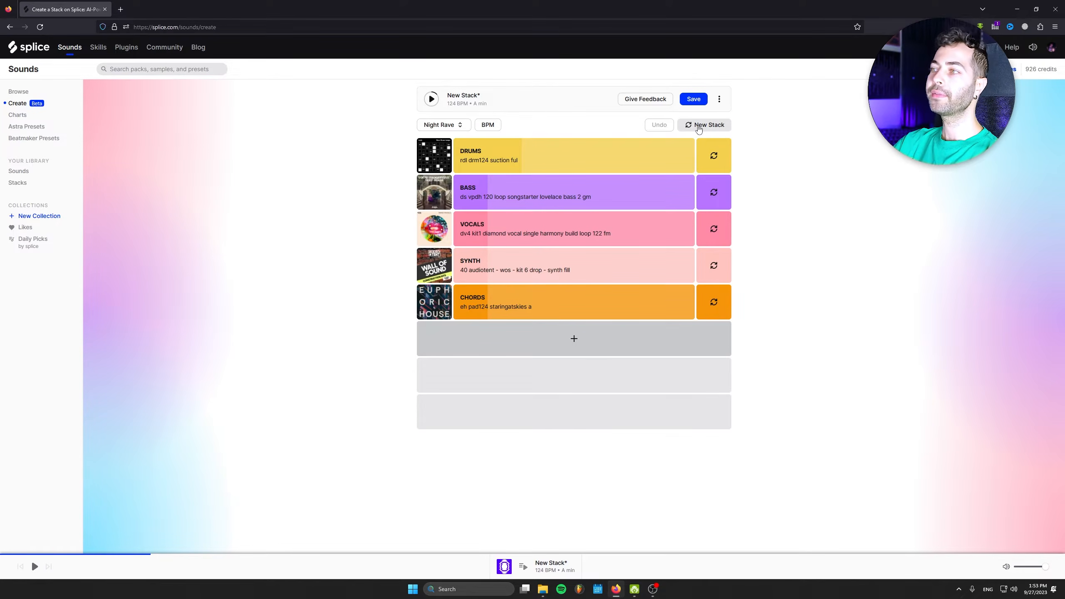
Step: Generate a new Night Rave stack and solo its drums, bass and vocals in turn during playback
click(698, 126)
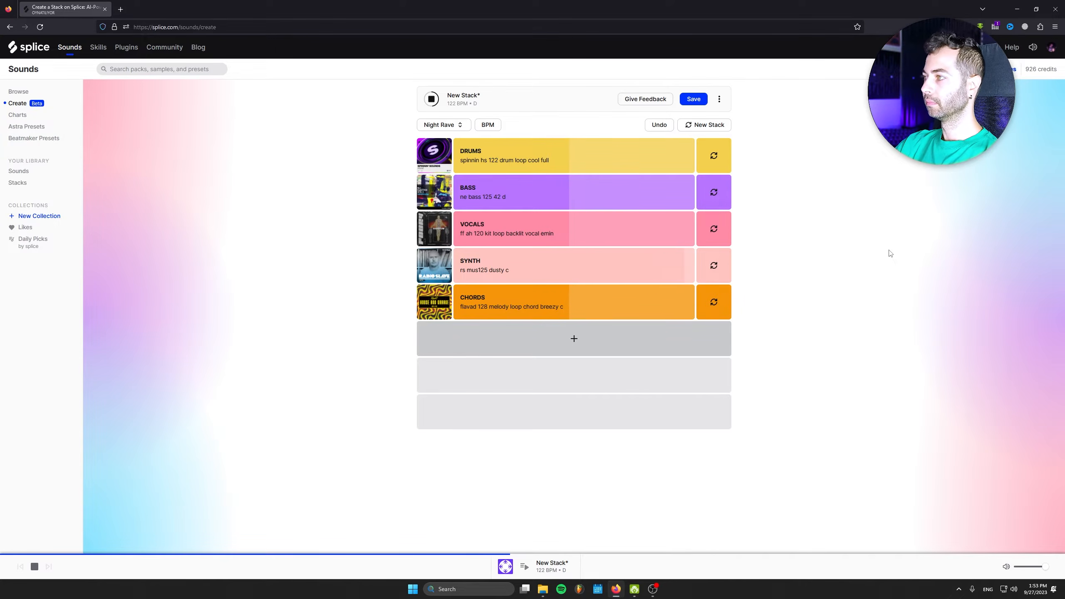
mouse_move(543, 275)
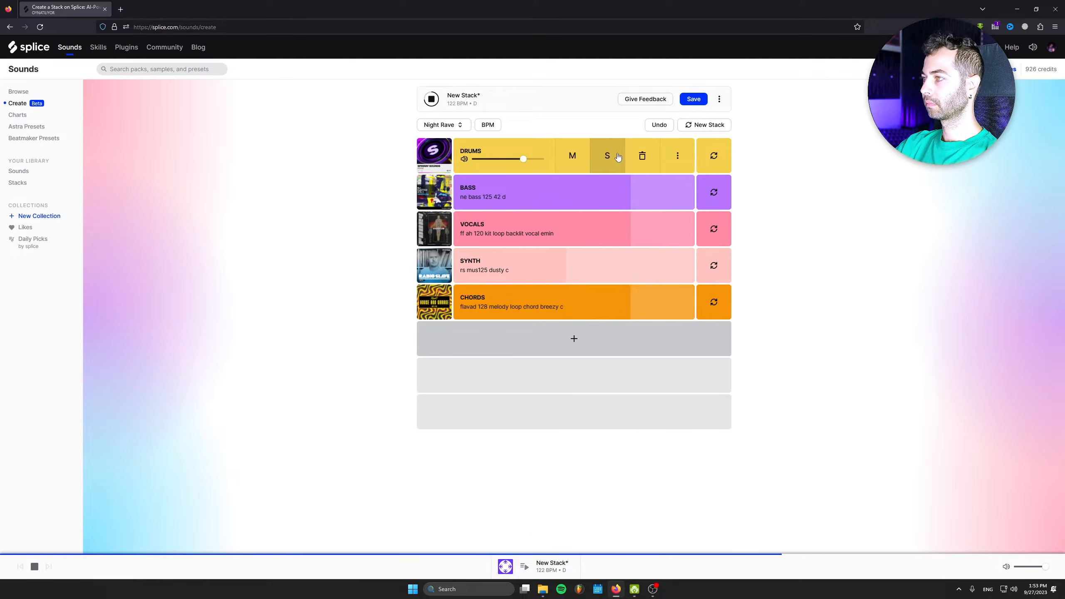
click(616, 156)
click(616, 156)
click(619, 197)
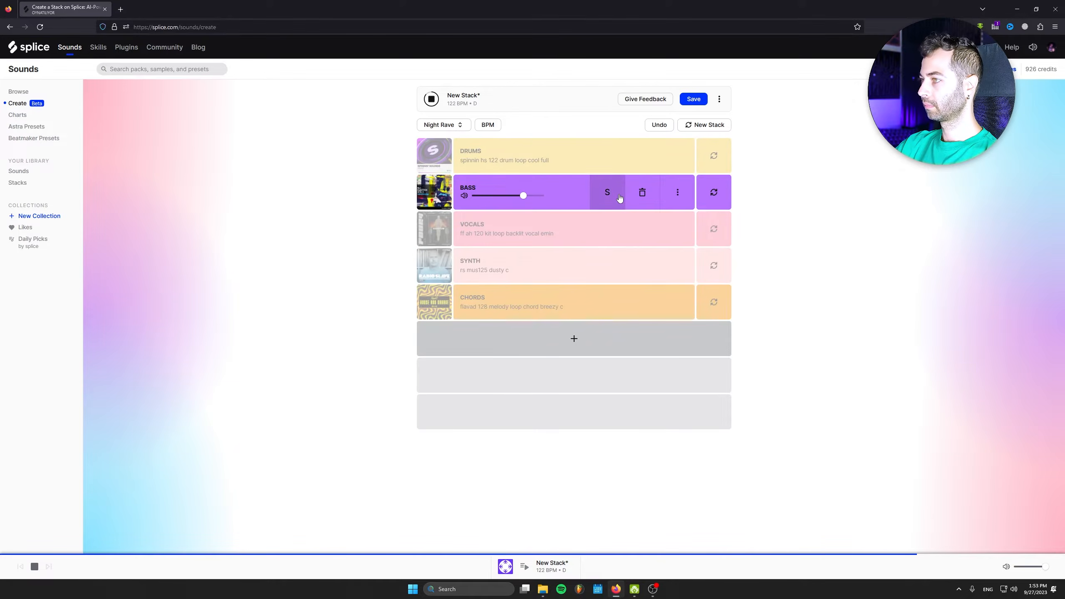
click(616, 194)
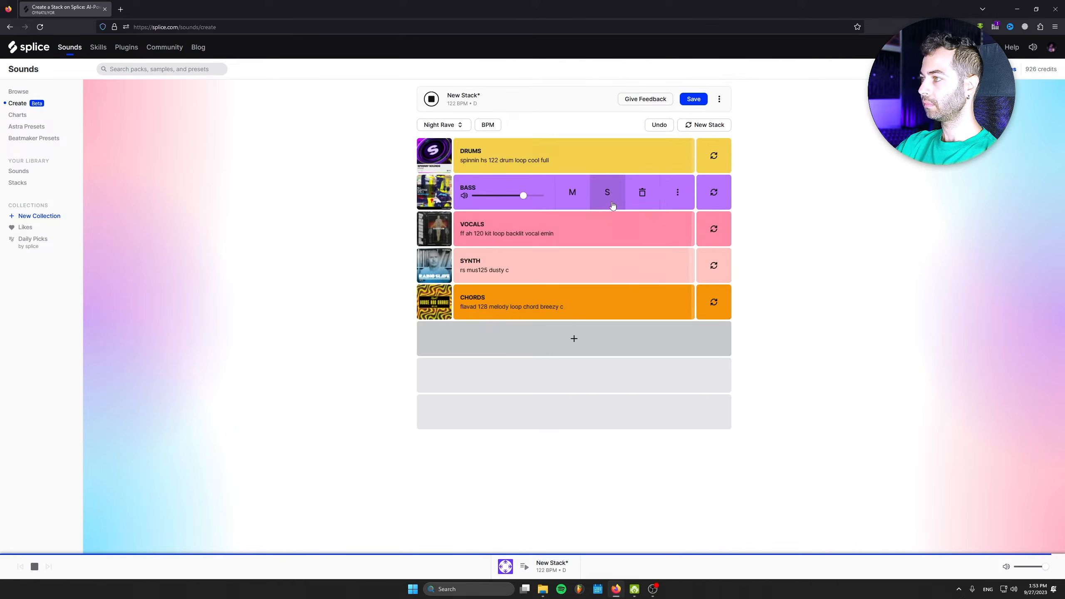
click(615, 228)
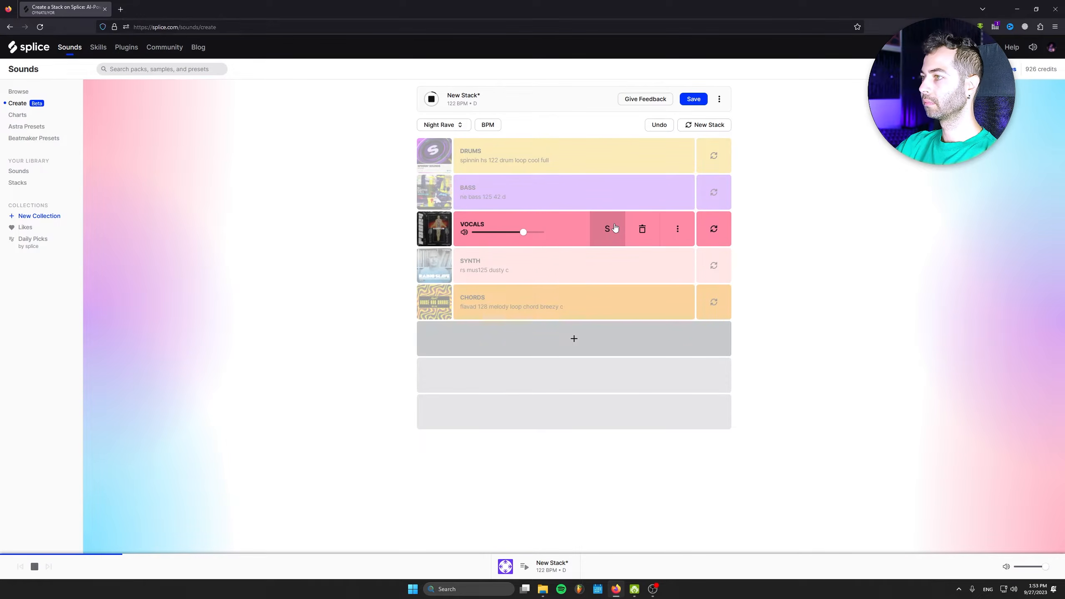
click(614, 228)
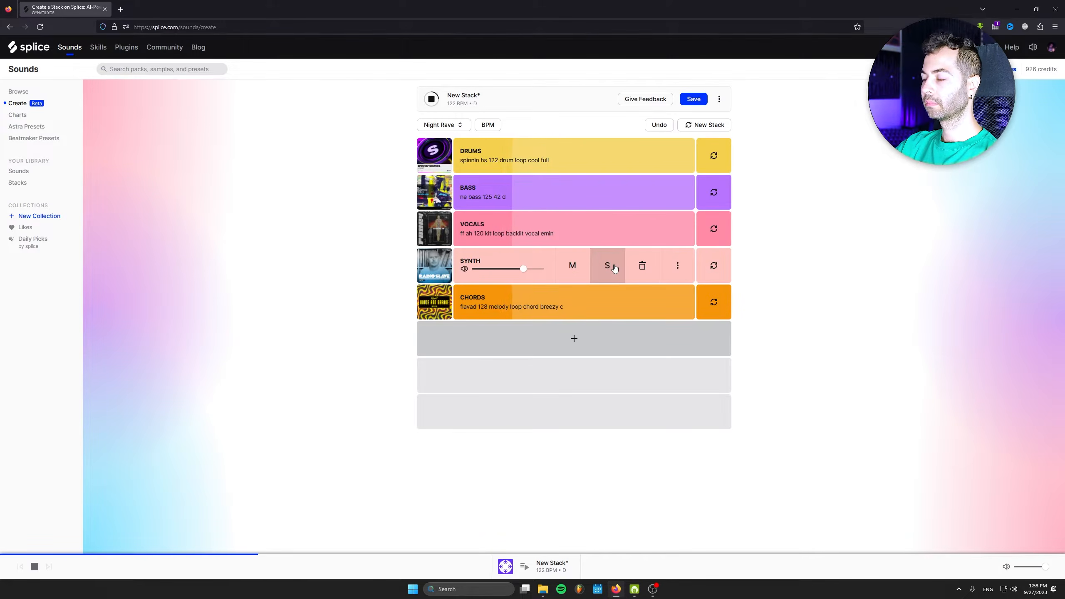
click(435, 102)
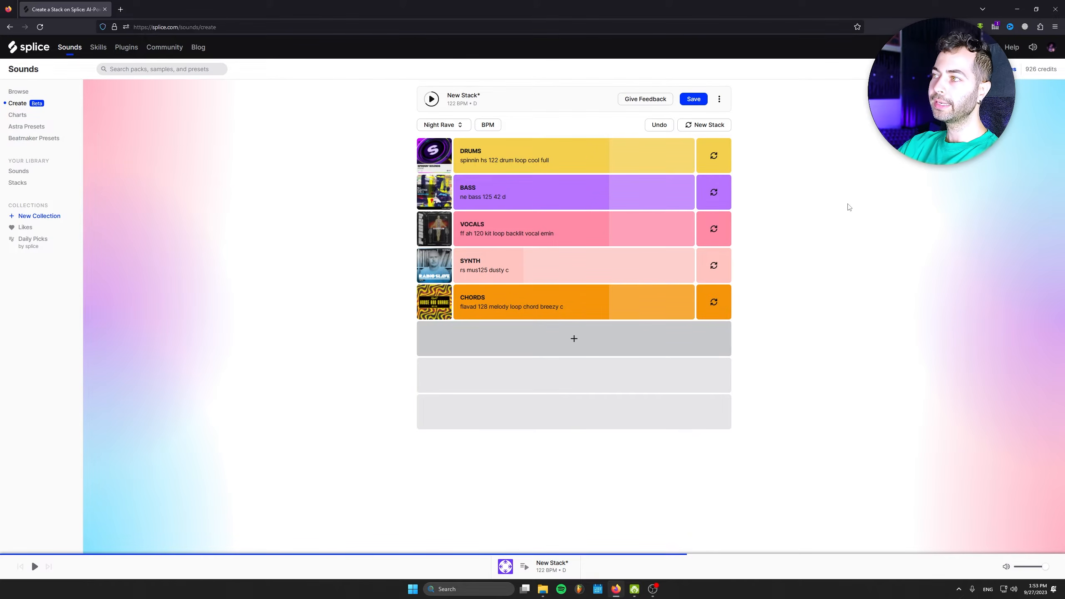
Step: Generate several more Night Rave stacks in a row and listen to them for comparison
click(708, 126)
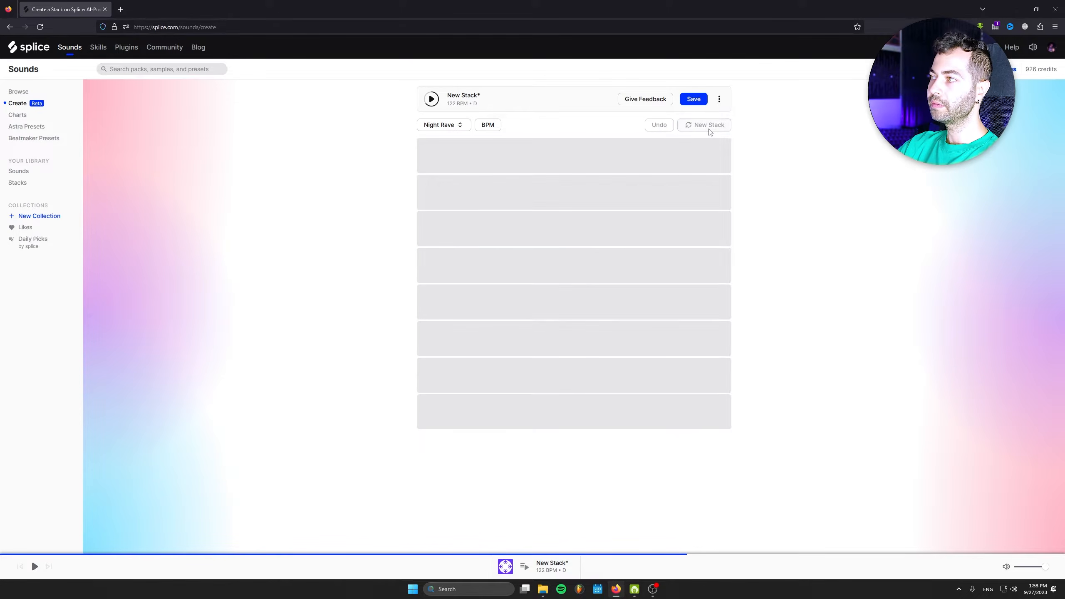
click(709, 128)
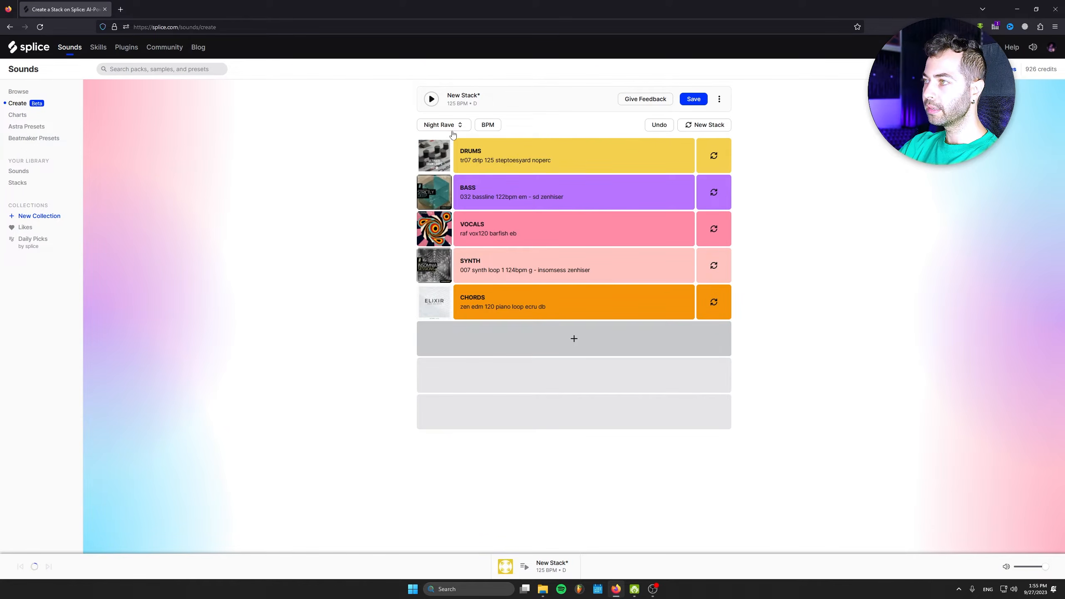
click(431, 99)
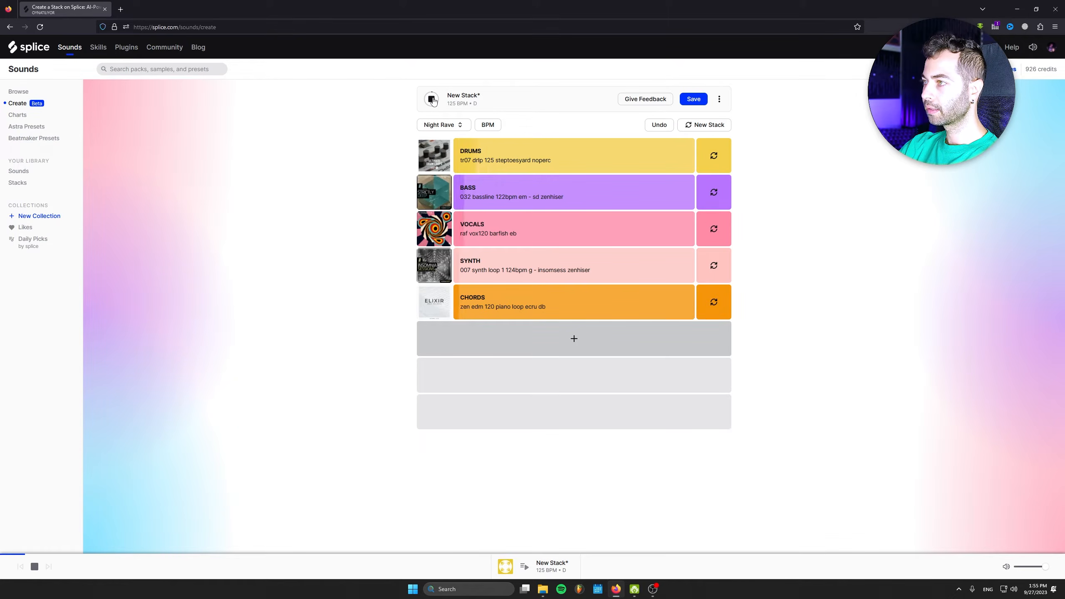
click(720, 124)
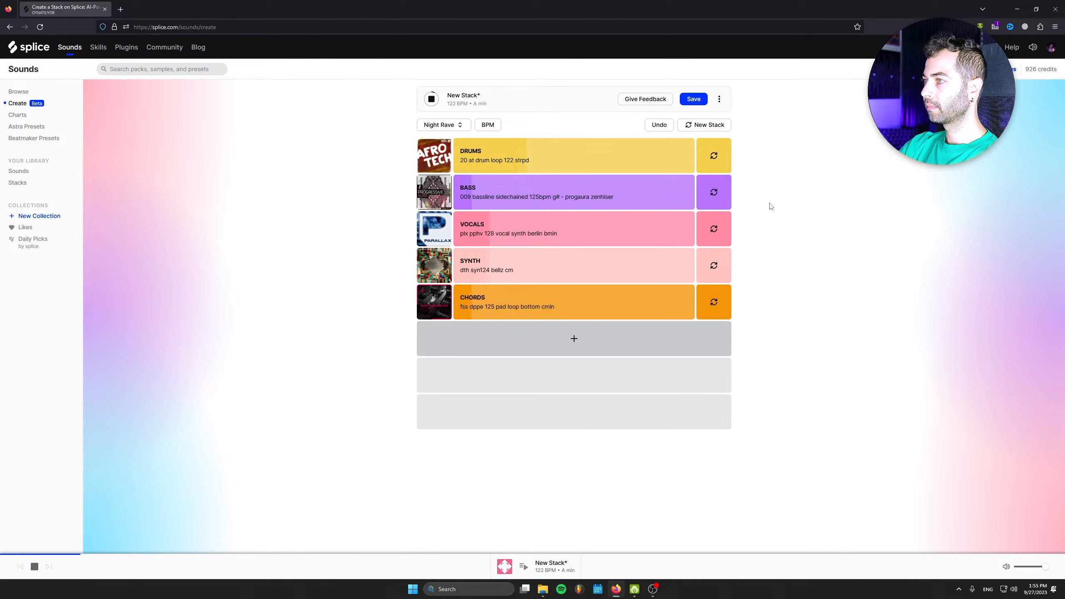
click(720, 126)
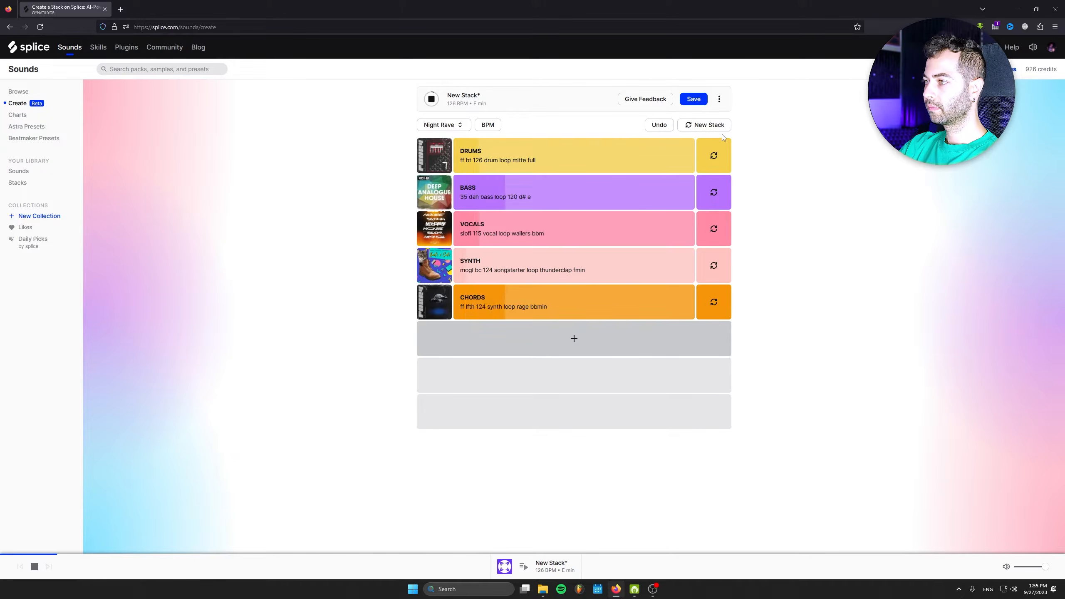
Step: Mute the chords, synth and vocals tracks of the playing stack
click(571, 302)
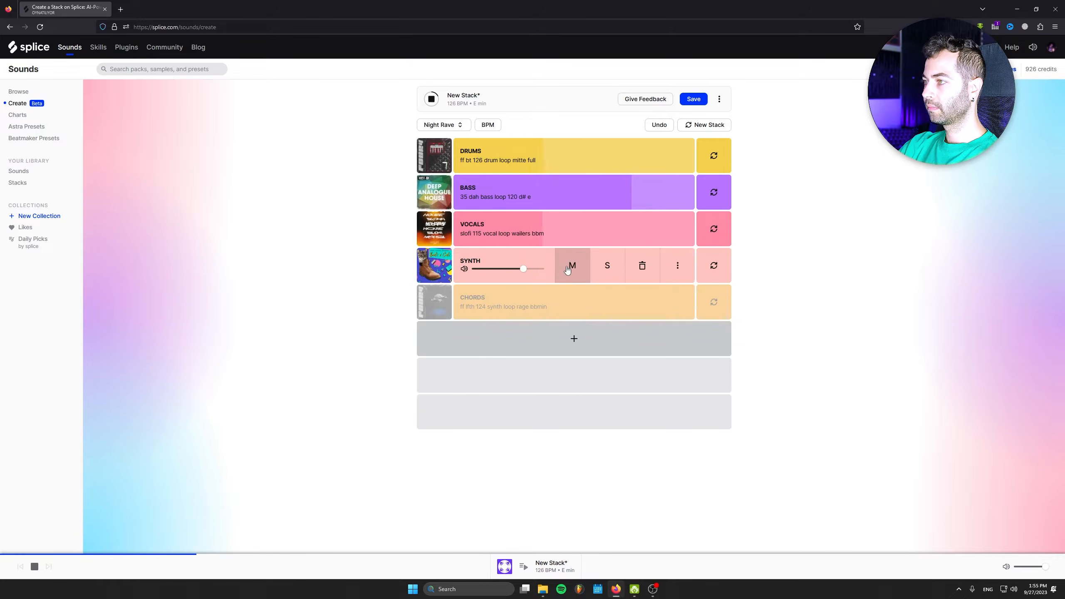
click(571, 265)
click(573, 238)
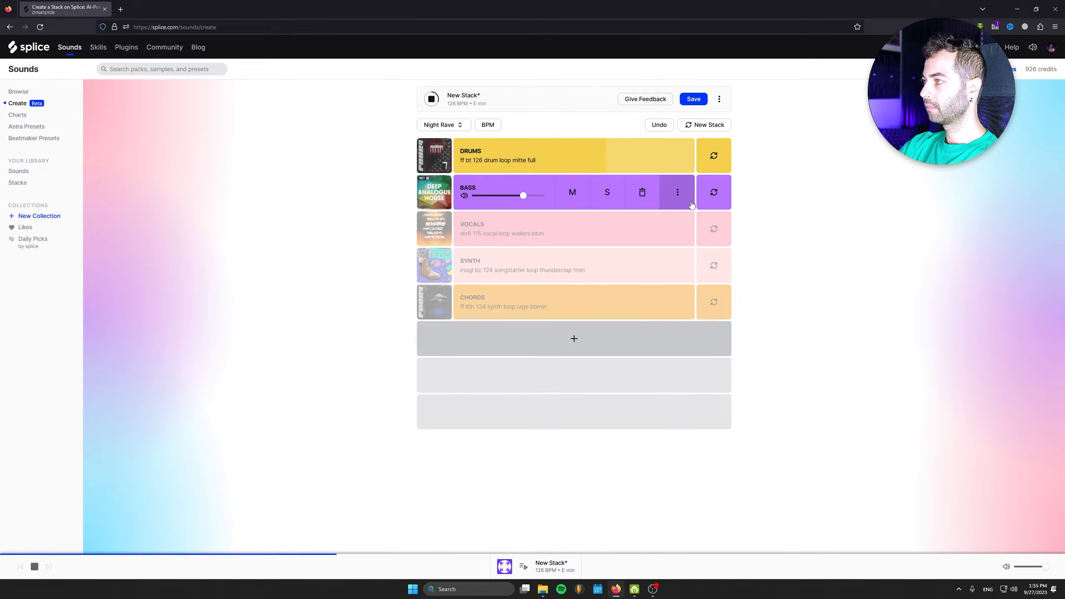
Step: Generate another stack and mute its synth, vocals and chords, leaving only drums and bass playing
click(703, 125)
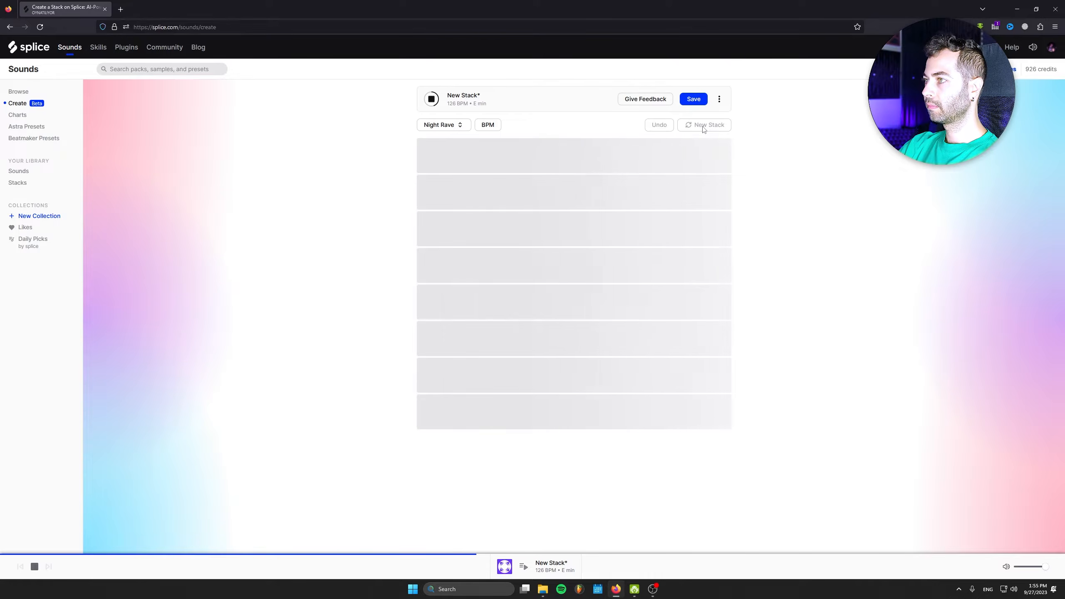
click(431, 99)
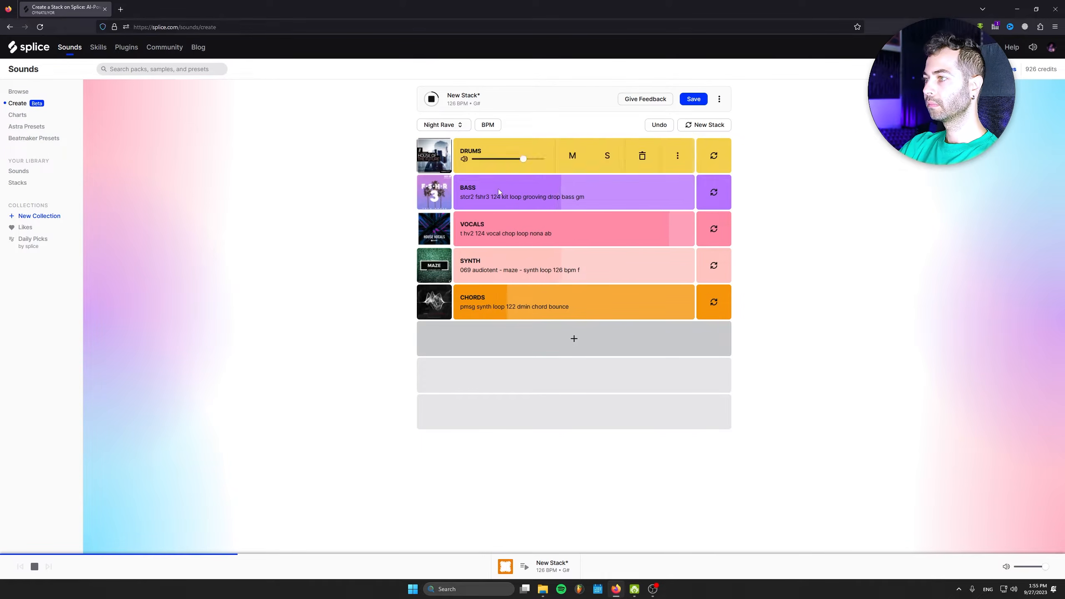
click(570, 268)
click(592, 240)
click(592, 240)
click(576, 236)
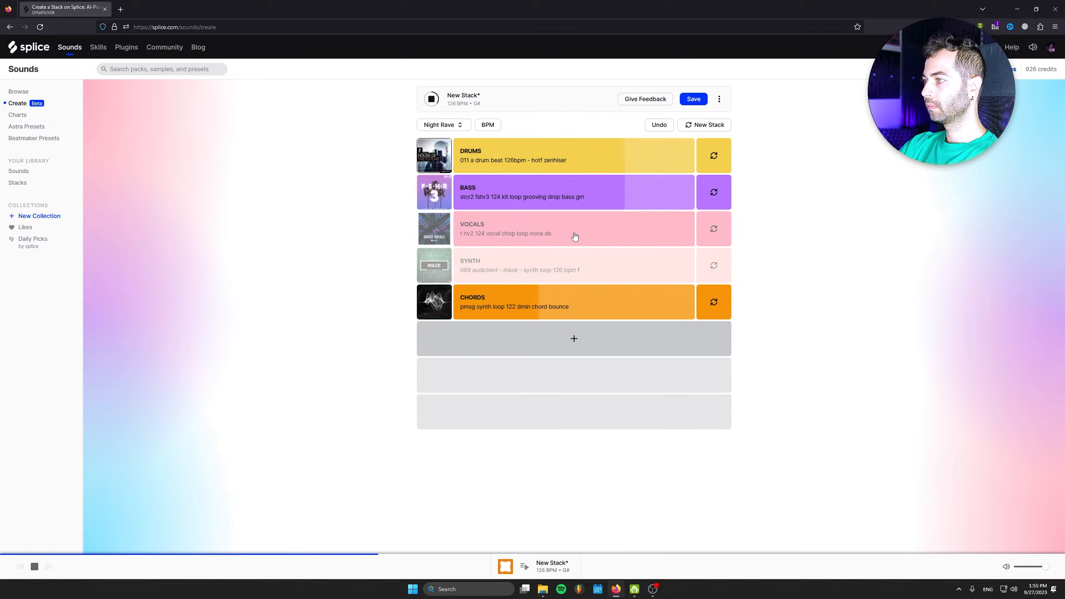
click(571, 313)
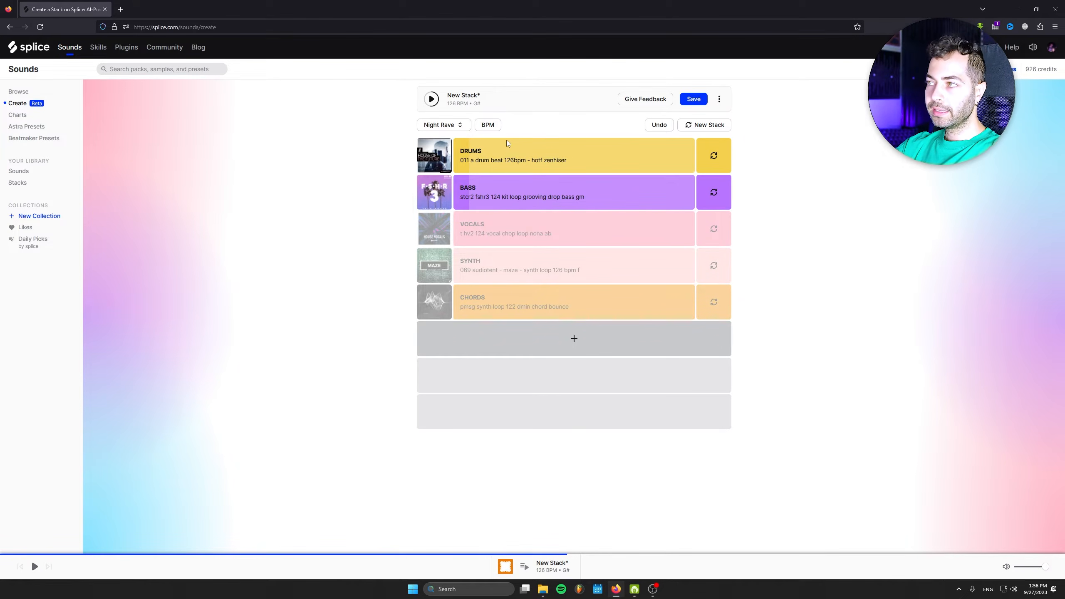
Step: Set the stack's tempo to 135 BPM and play the drums and bass at that speed
click(491, 126)
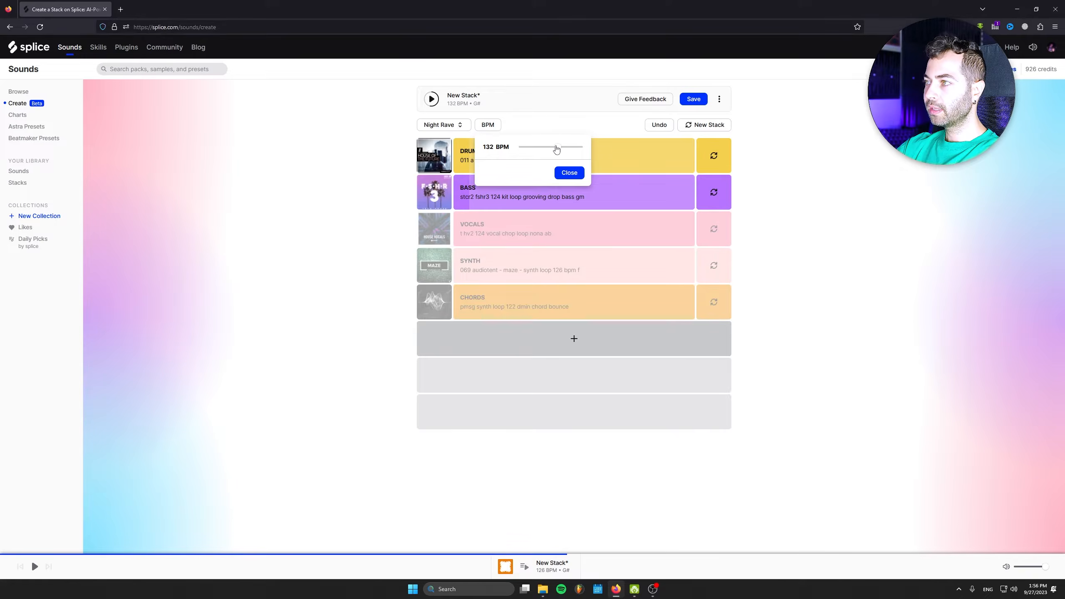
click(569, 172)
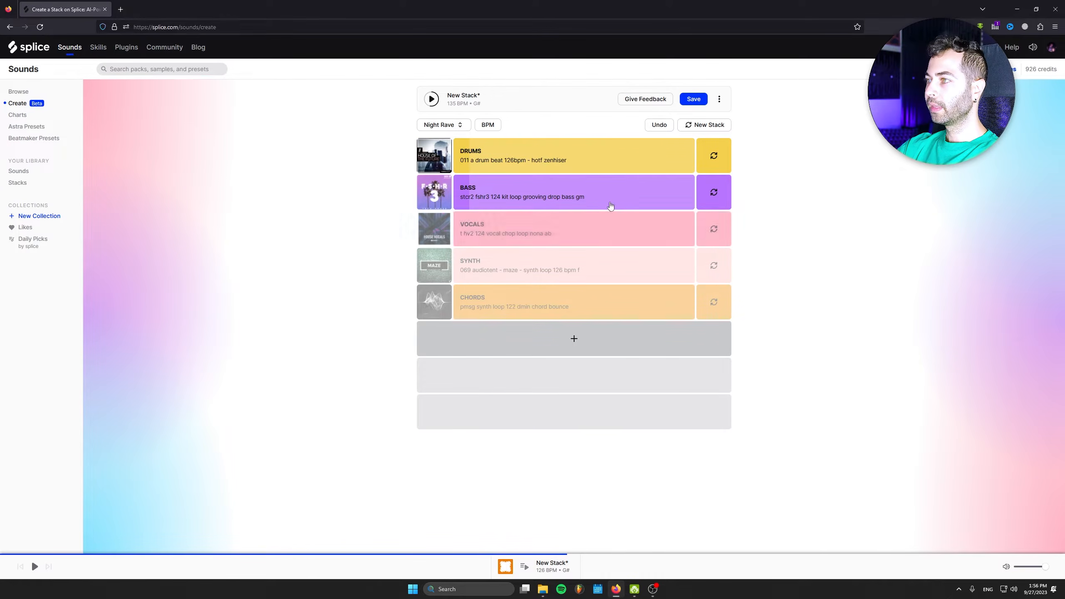
mouse_move(614, 184)
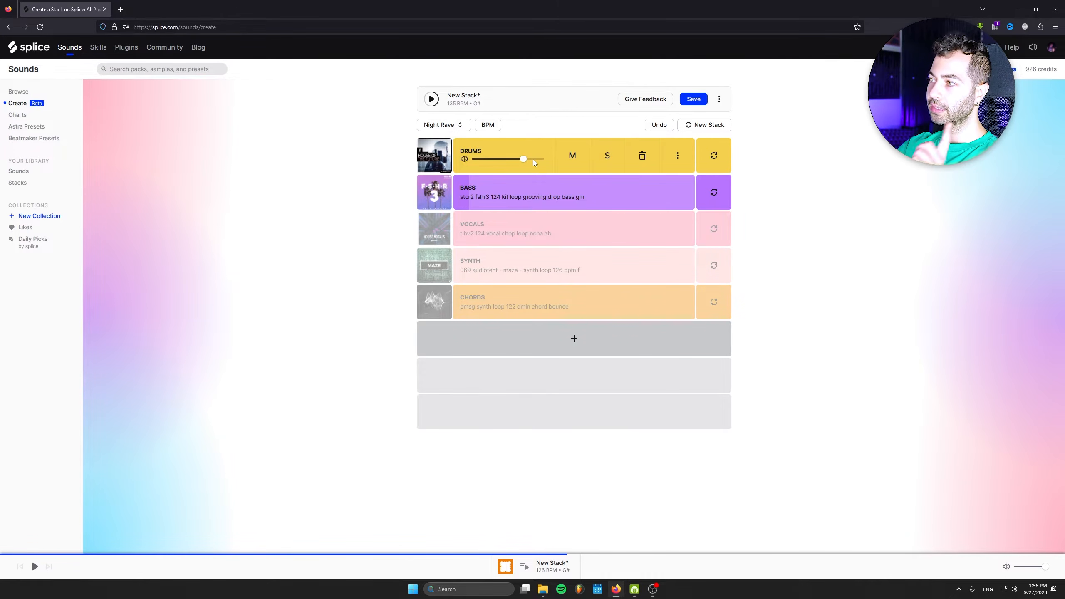
click(431, 99)
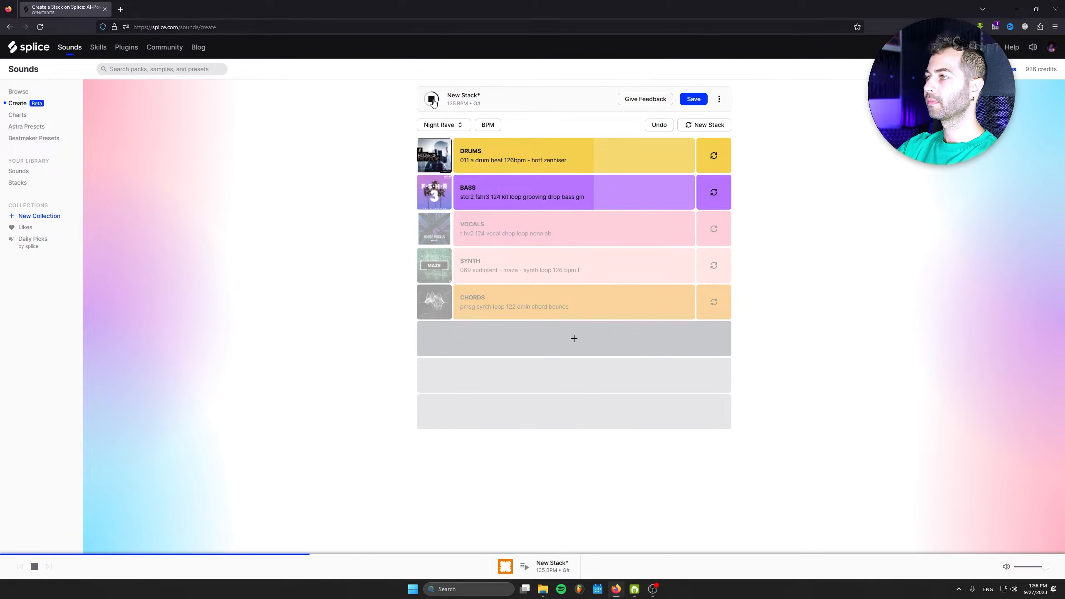
click(431, 99)
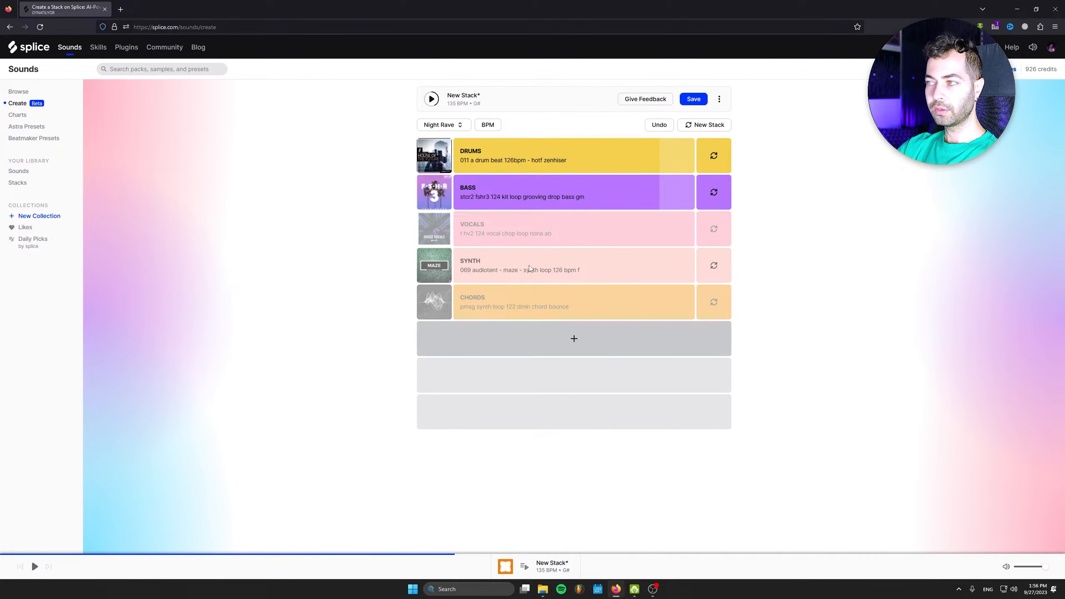
Step: Unmute the synth and chords tracks and listen to them in solo during playback
click(573, 270)
click(432, 99)
click(603, 265)
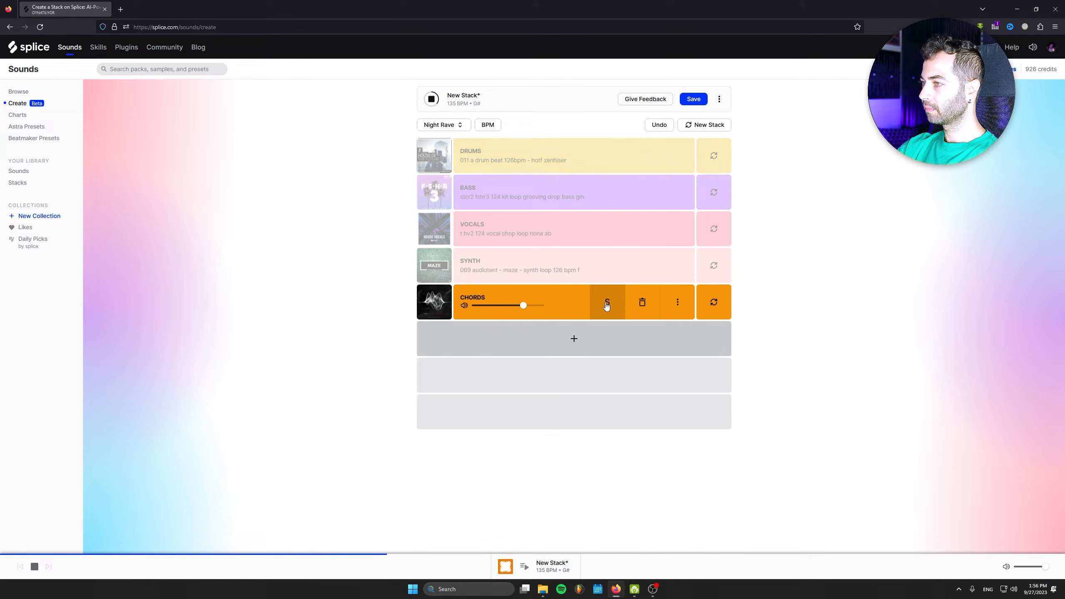
click(606, 306)
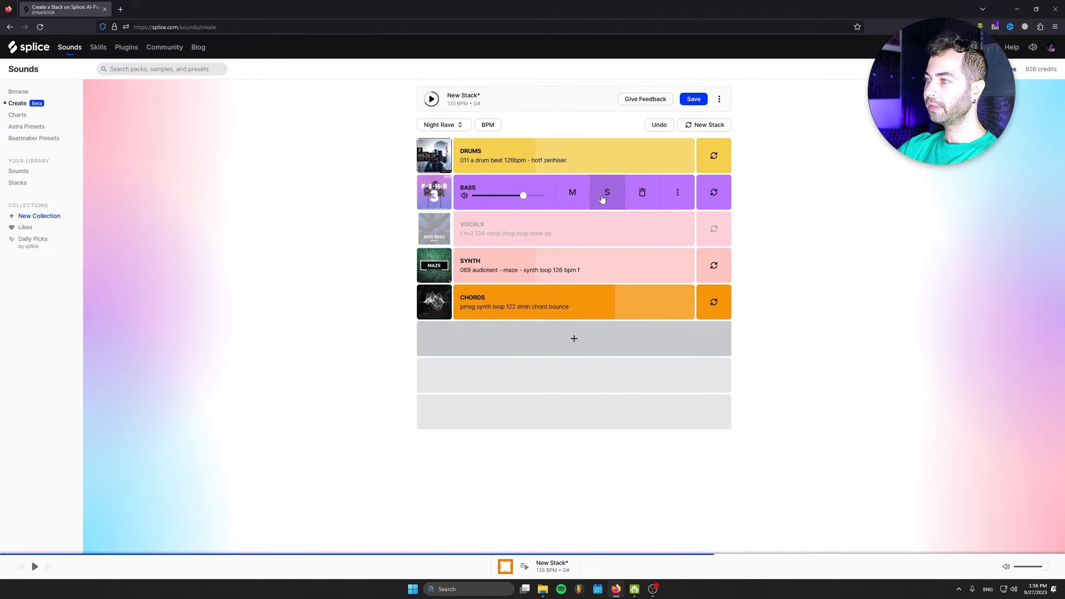
Step: Swap the bass for another sample and mute the chords and synth tracks
click(711, 192)
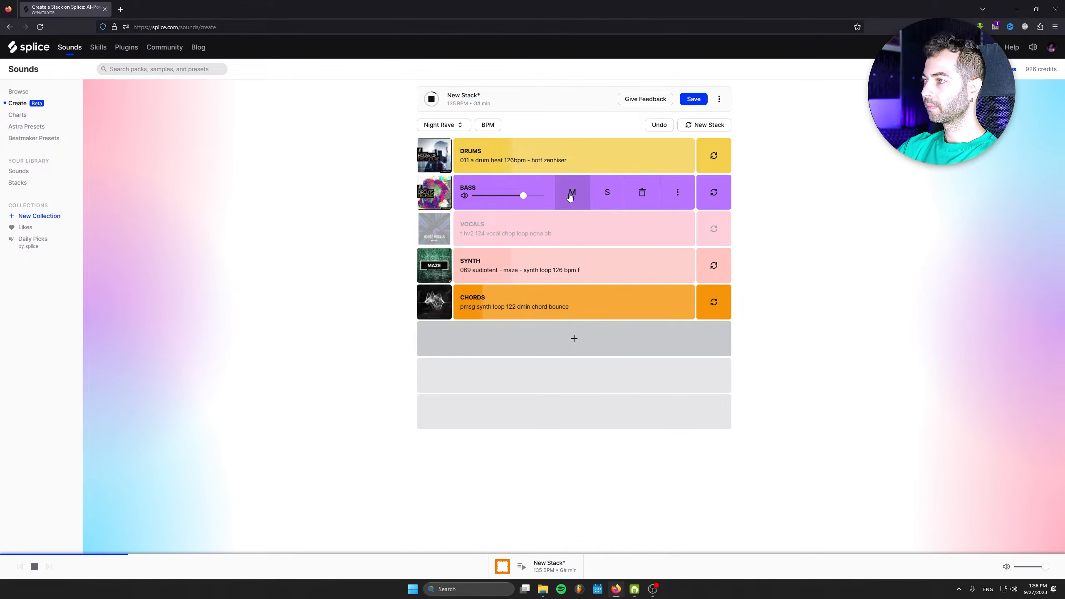
click(571, 301)
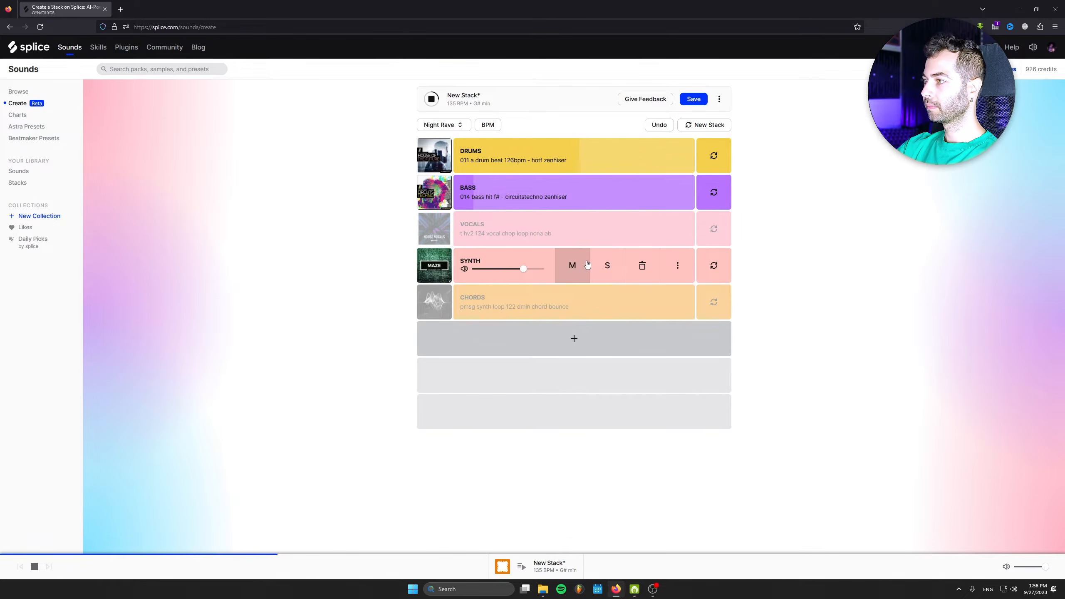
click(572, 265)
mouse_move(558, 187)
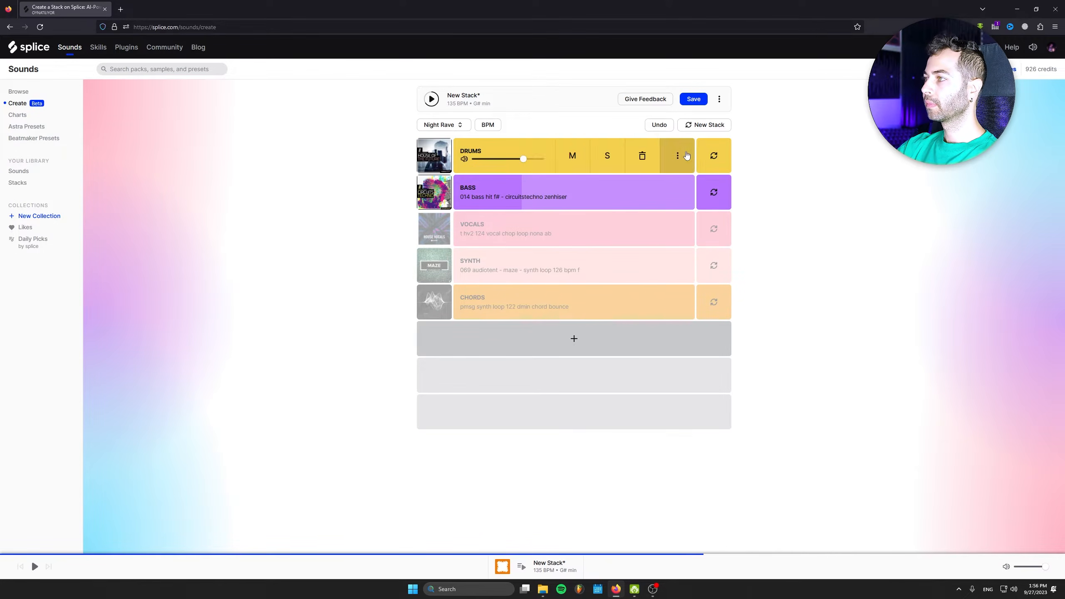
Step: Replace the drums sample with other suggestions, auditioning the drums track in solo
click(713, 155)
mouse_move(521, 161)
click(607, 156)
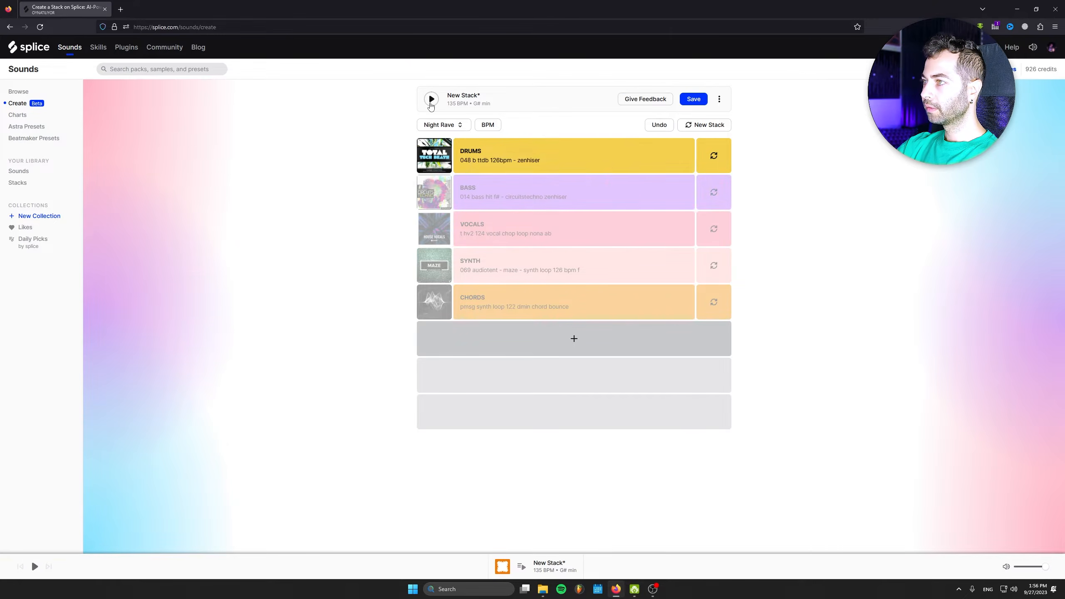
click(431, 101)
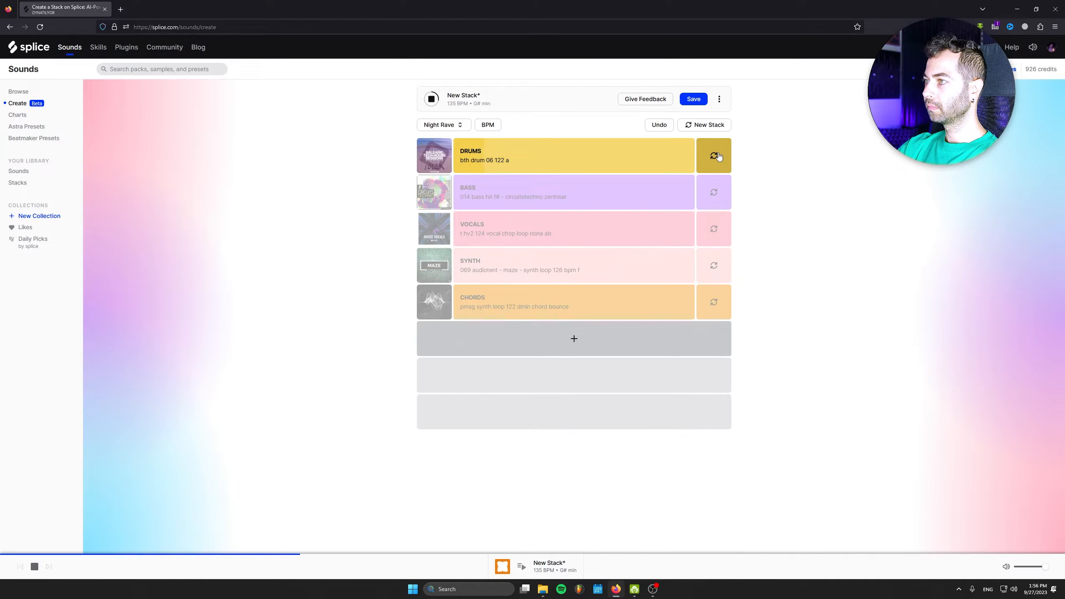
mouse_move(523, 200)
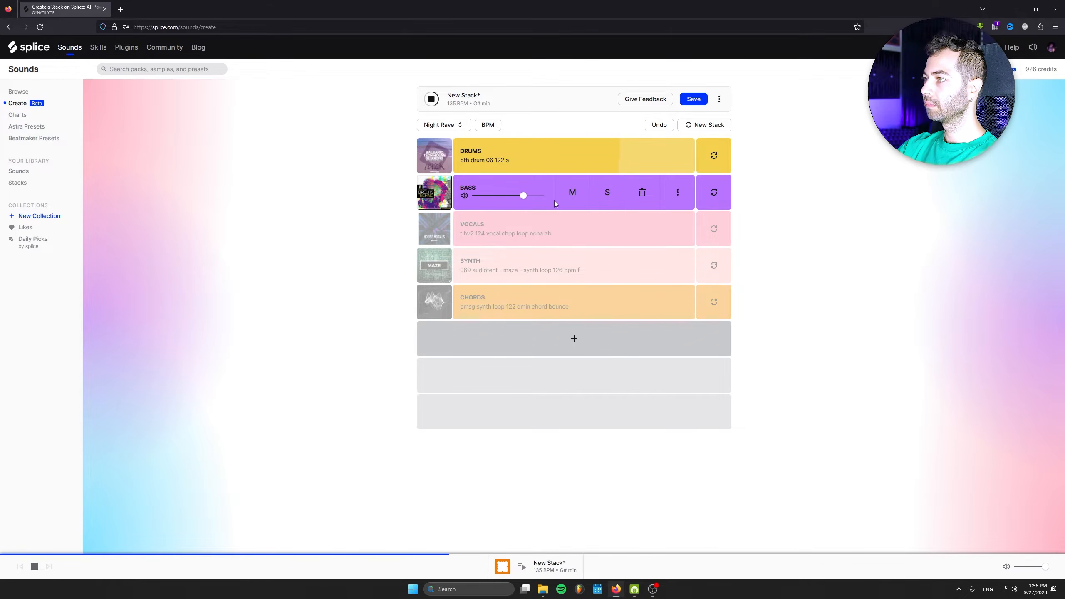
Step: Unmute the vocals, lower their volume and swap the sample until "tr 126 vocal loop ending f#maj" is loaded
mouse_move(545, 235)
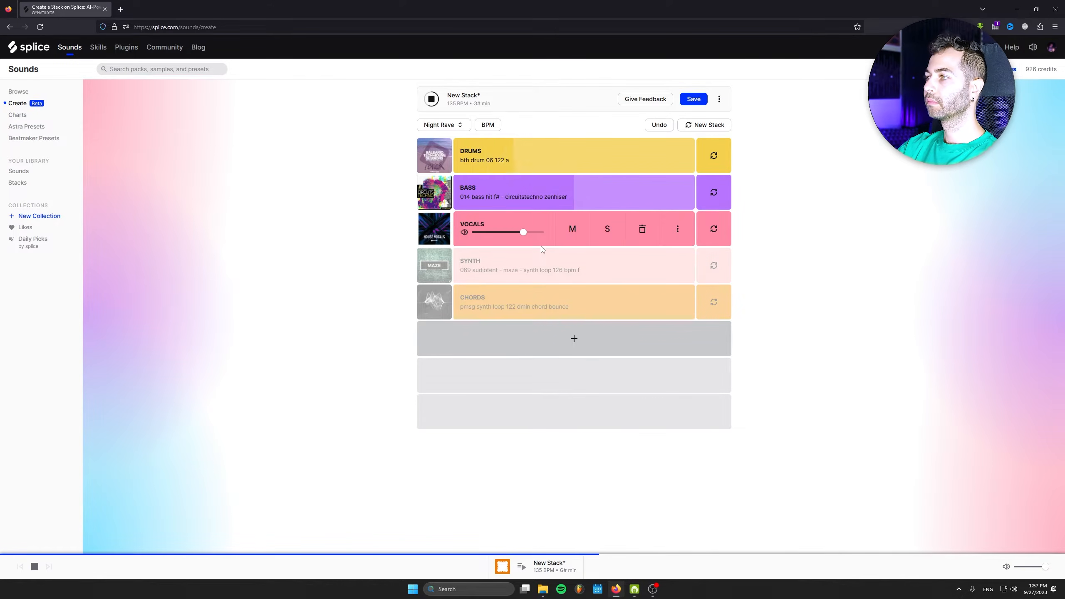
click(710, 230)
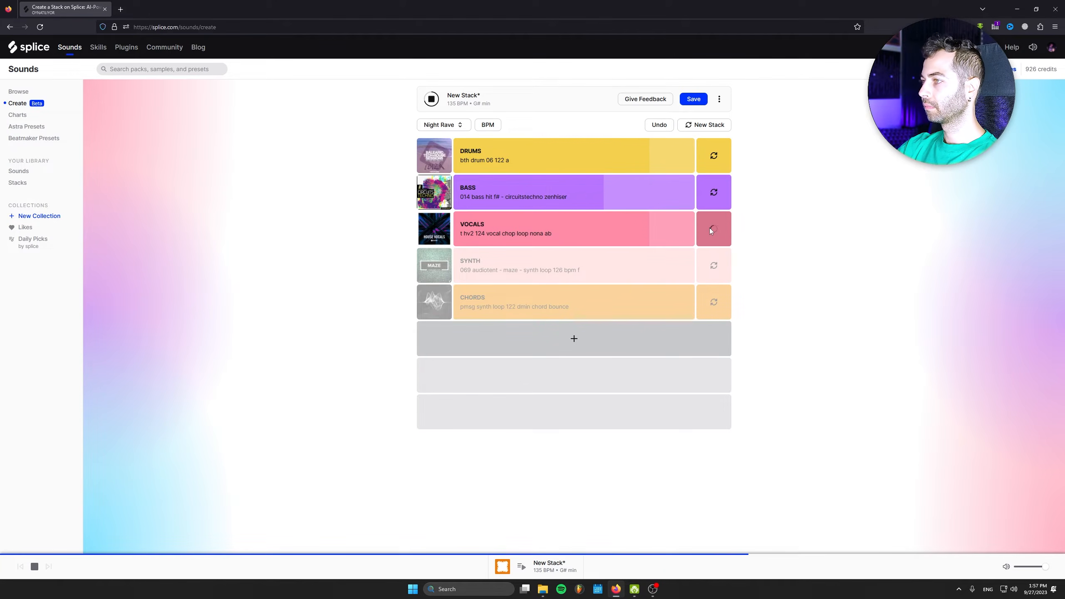
mouse_move(674, 234)
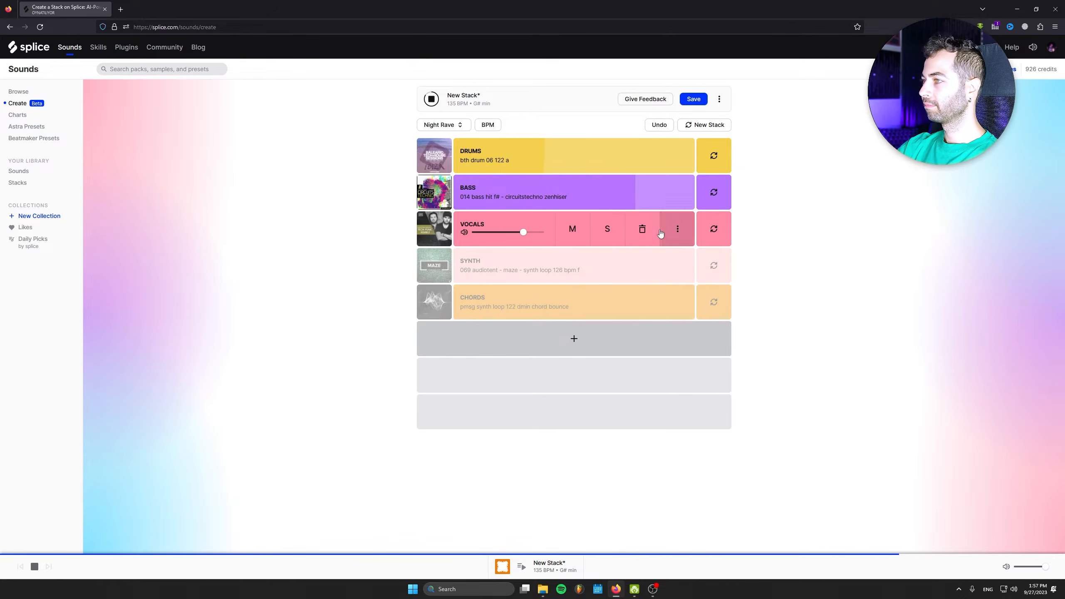
drag(520, 234, 489, 236)
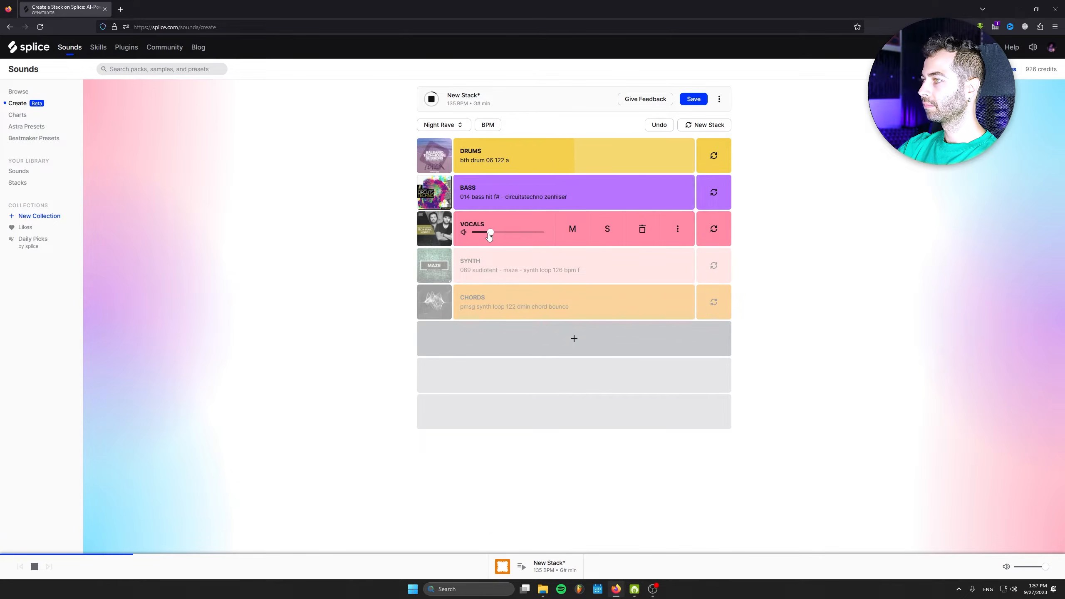
click(709, 235)
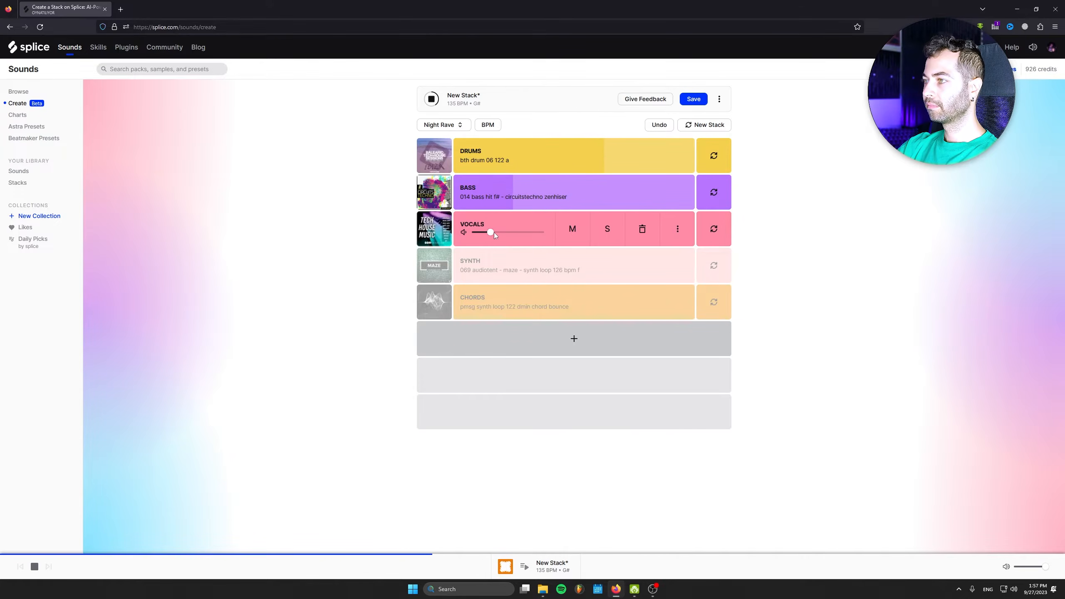
click(713, 230)
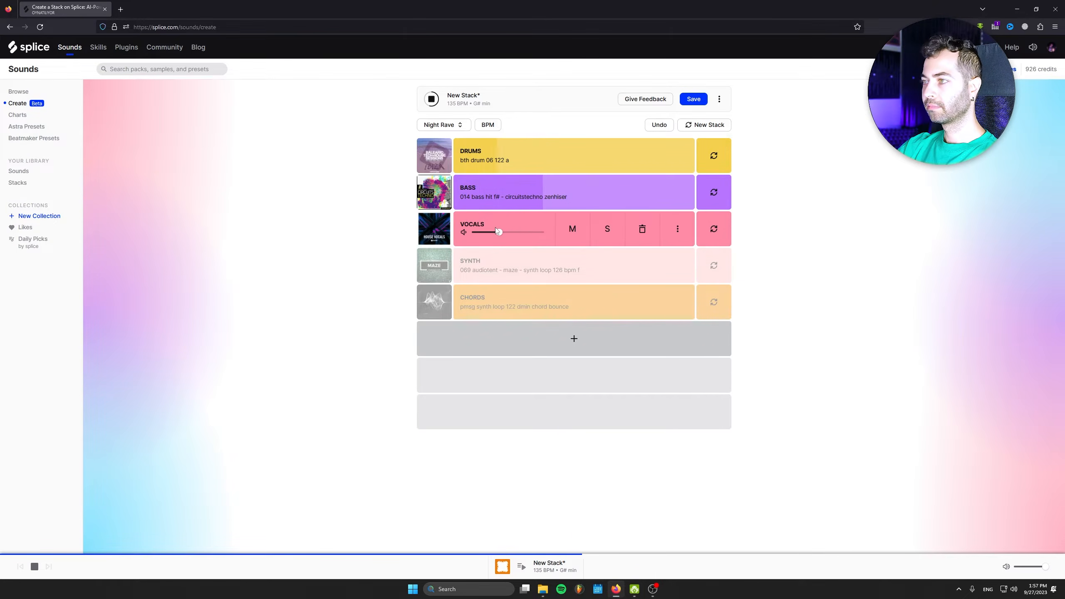
click(713, 229)
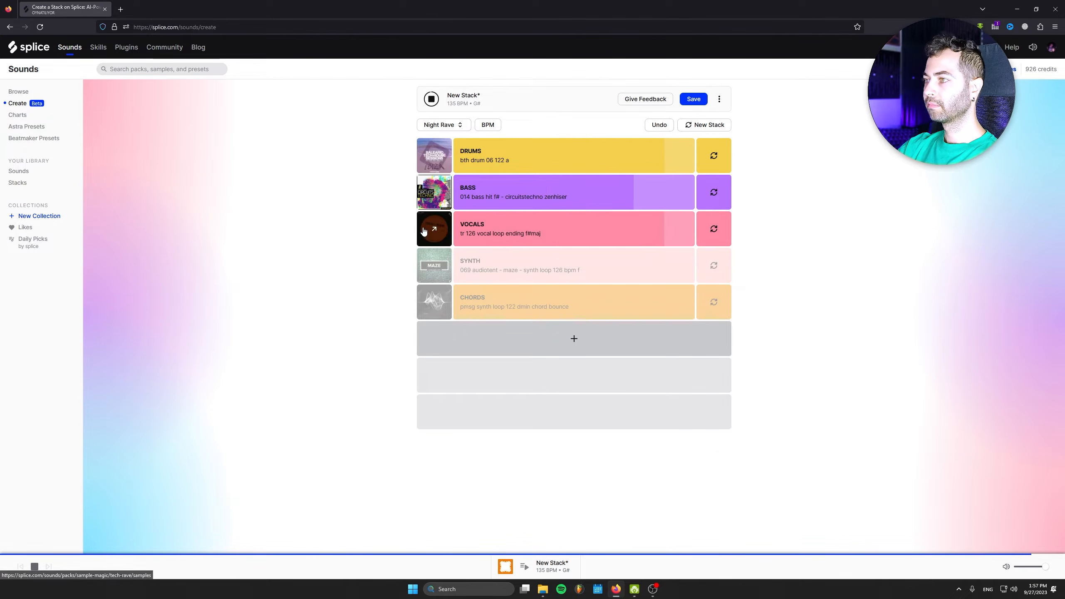
Step: Unmute the synth and chords tracks, play the full stack and stop playback
click(568, 270)
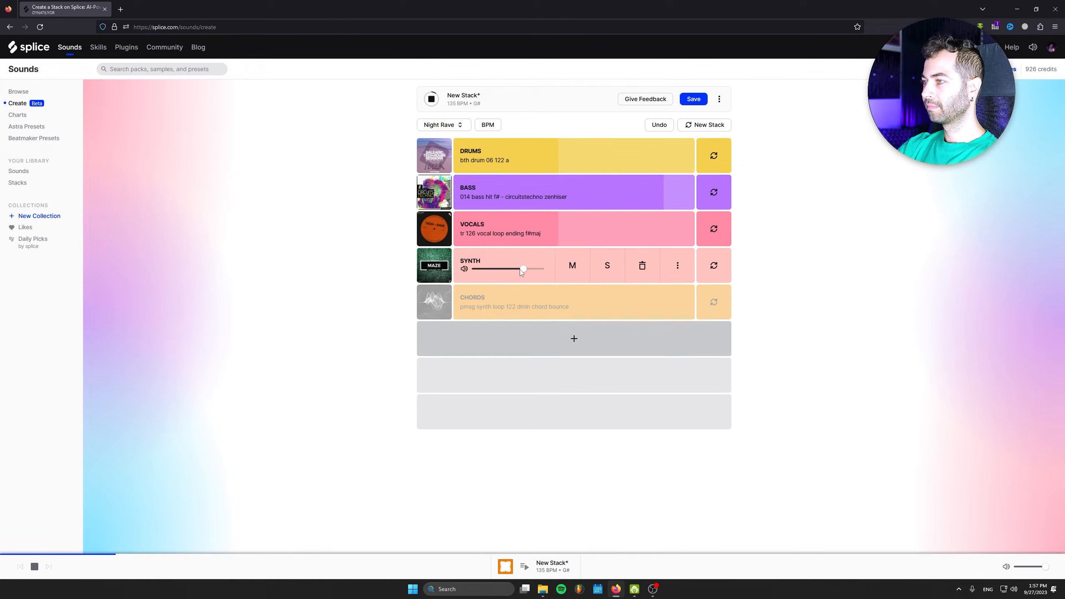
drag(522, 268, 508, 269)
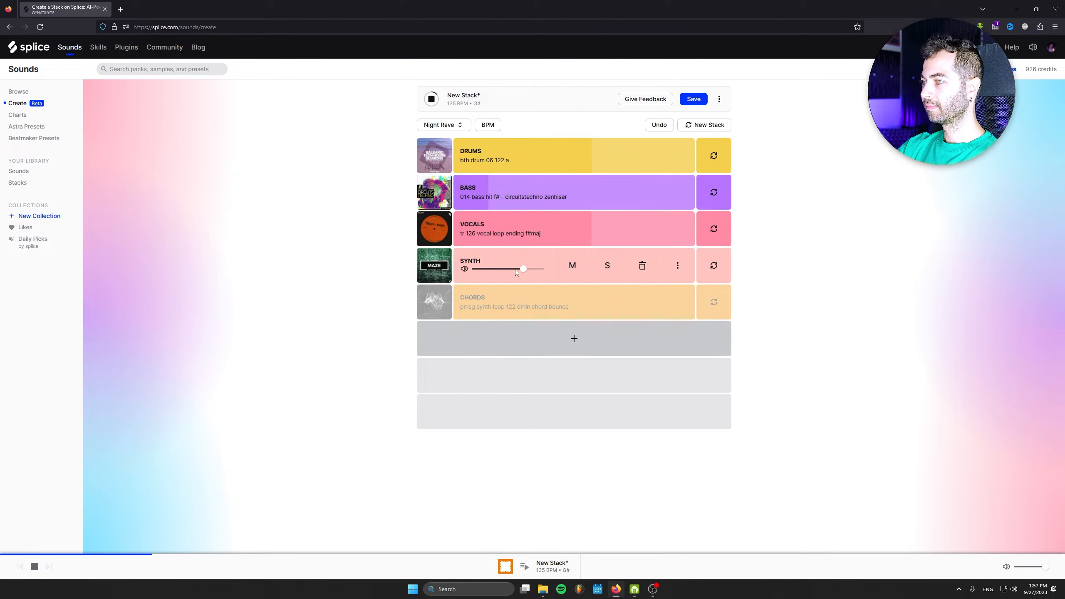
click(533, 289)
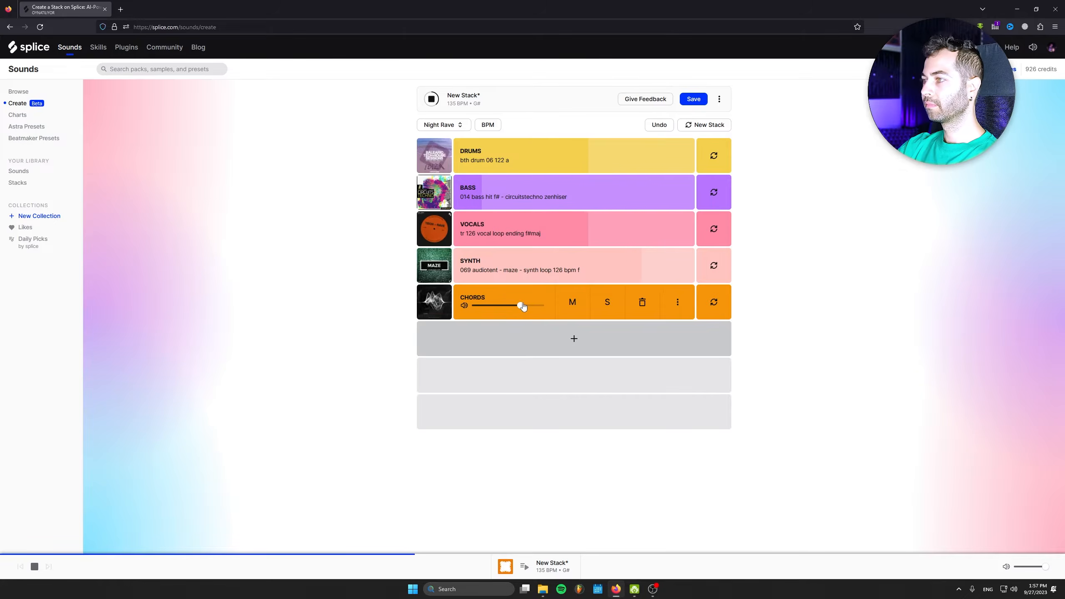
click(431, 100)
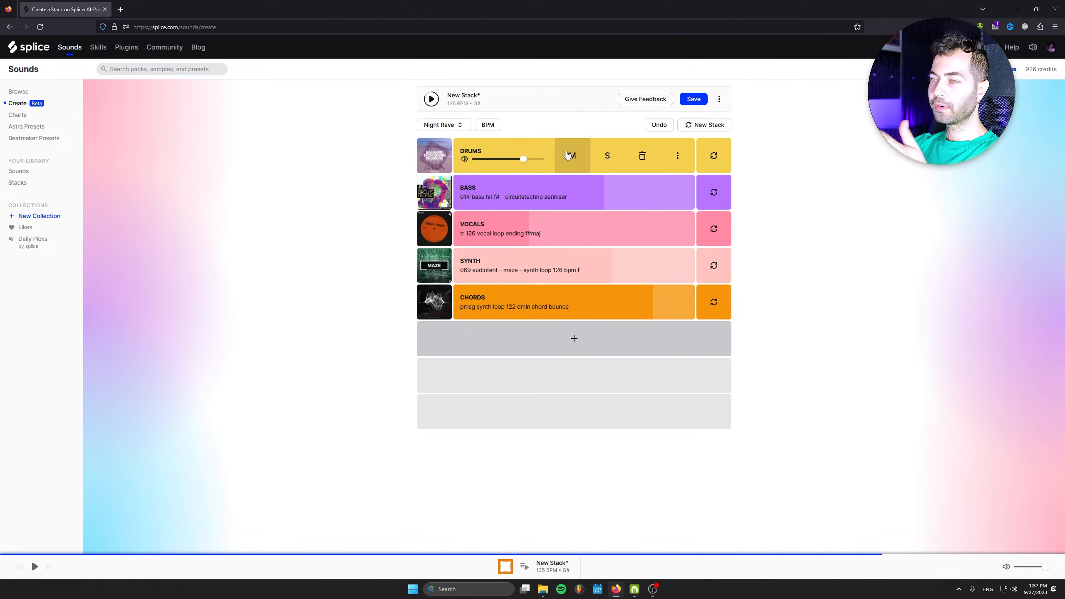
Step: Add a second drums track to the stack and audition it in solo before returning to all tracks
mouse_move(563, 333)
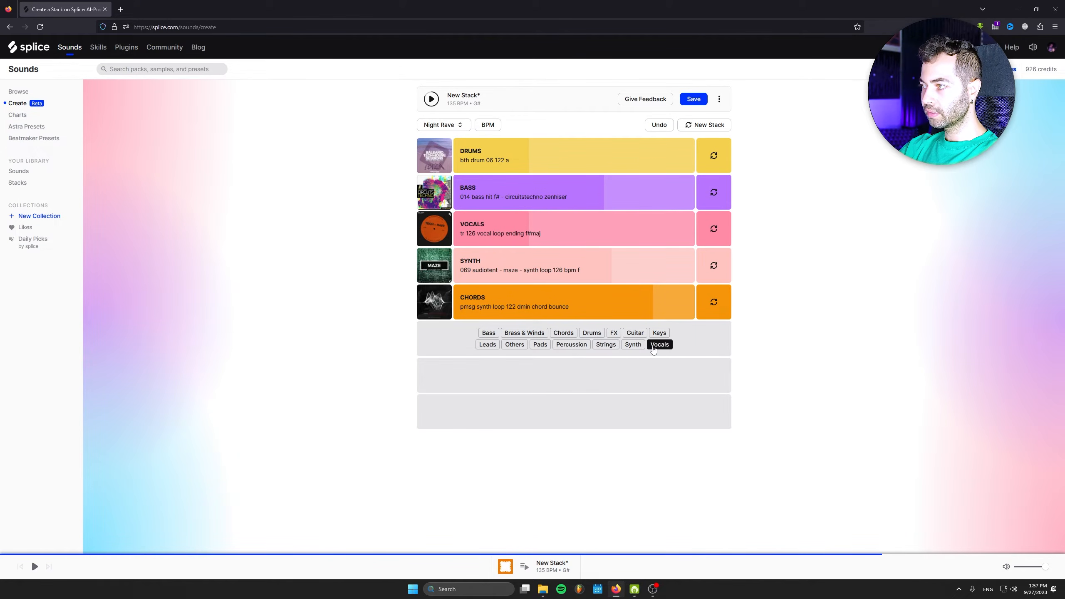
click(612, 334)
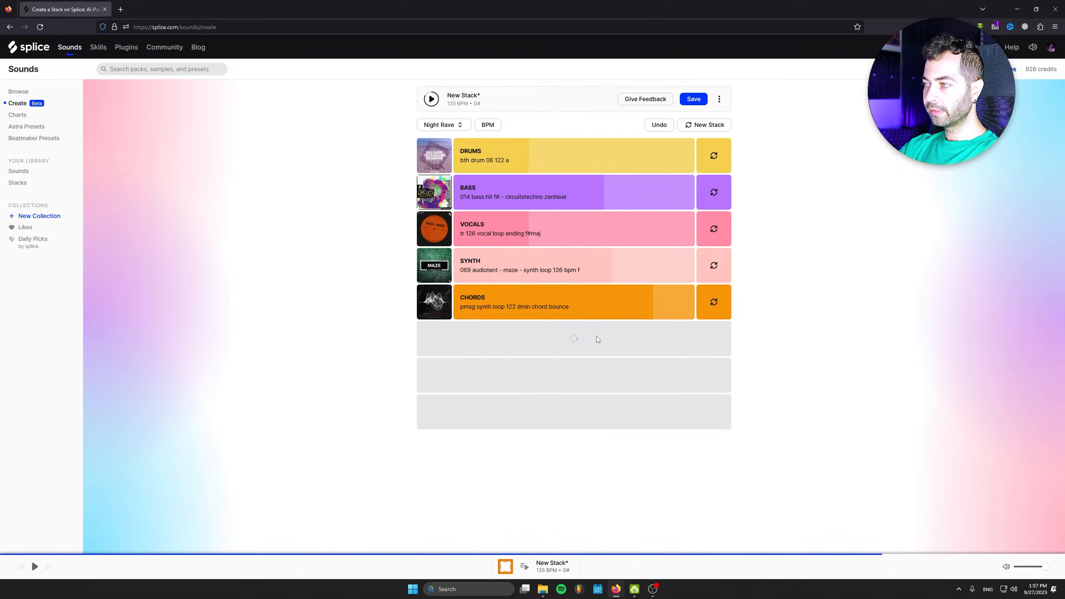
click(612, 349)
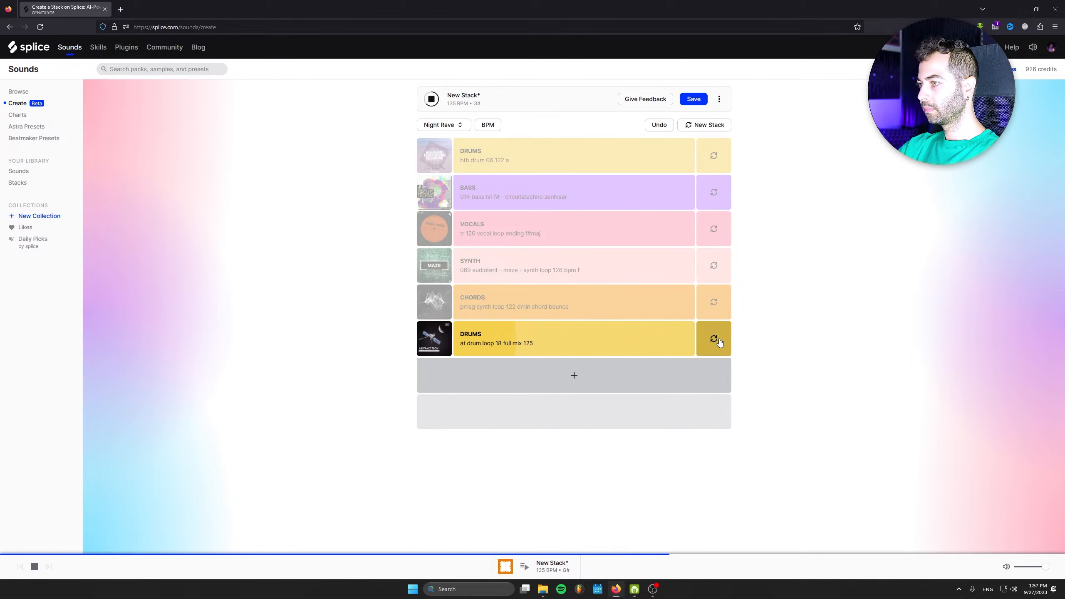
click(559, 199)
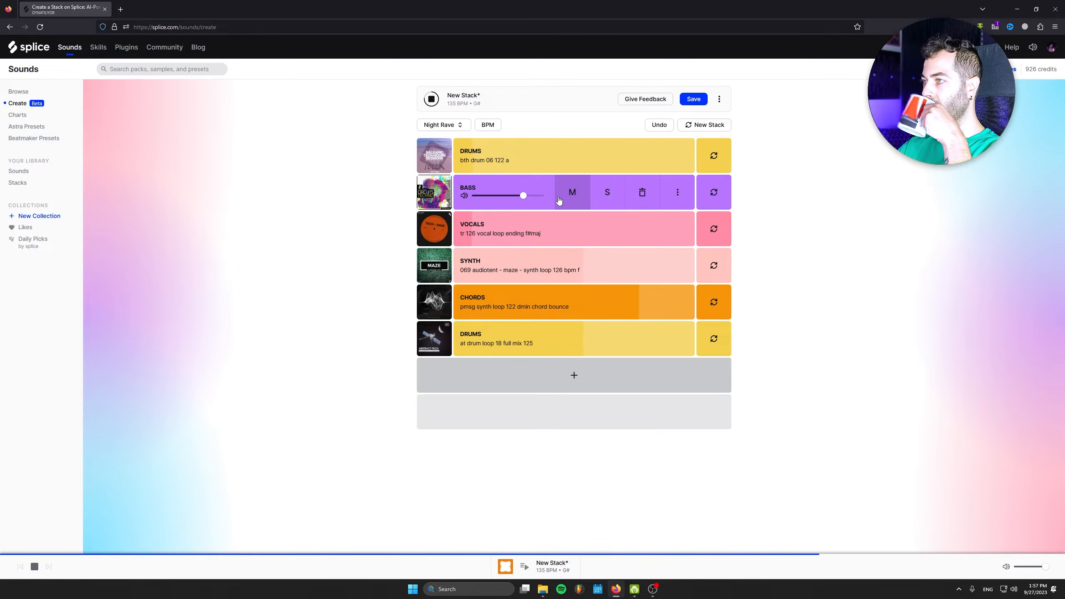
Step: Mute the original drums, bass, vocals, synth and chords so only the added drums track plays
click(583, 163)
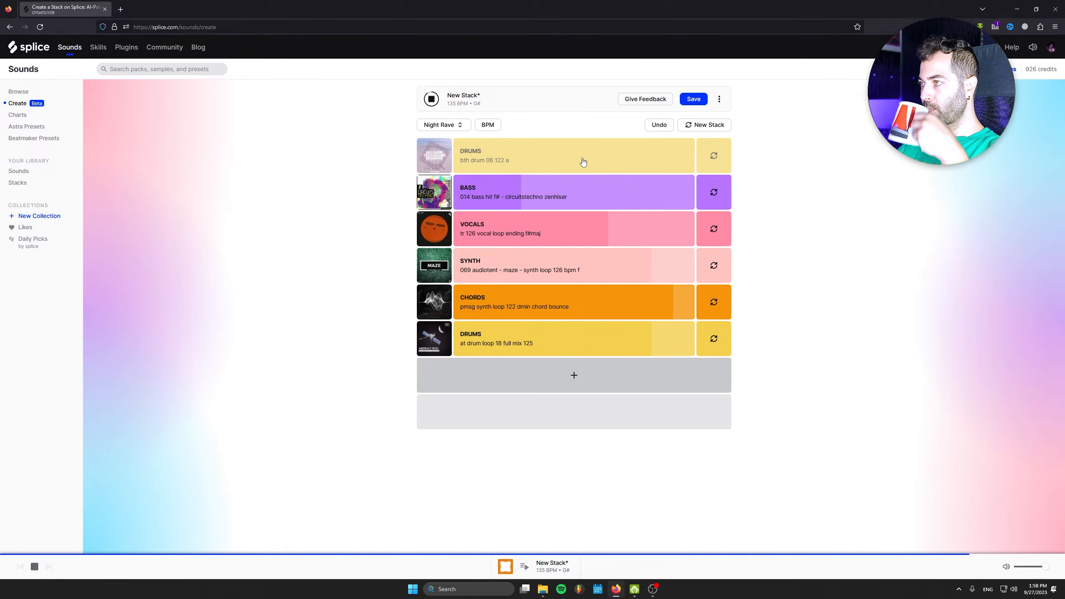
click(600, 346)
click(600, 301)
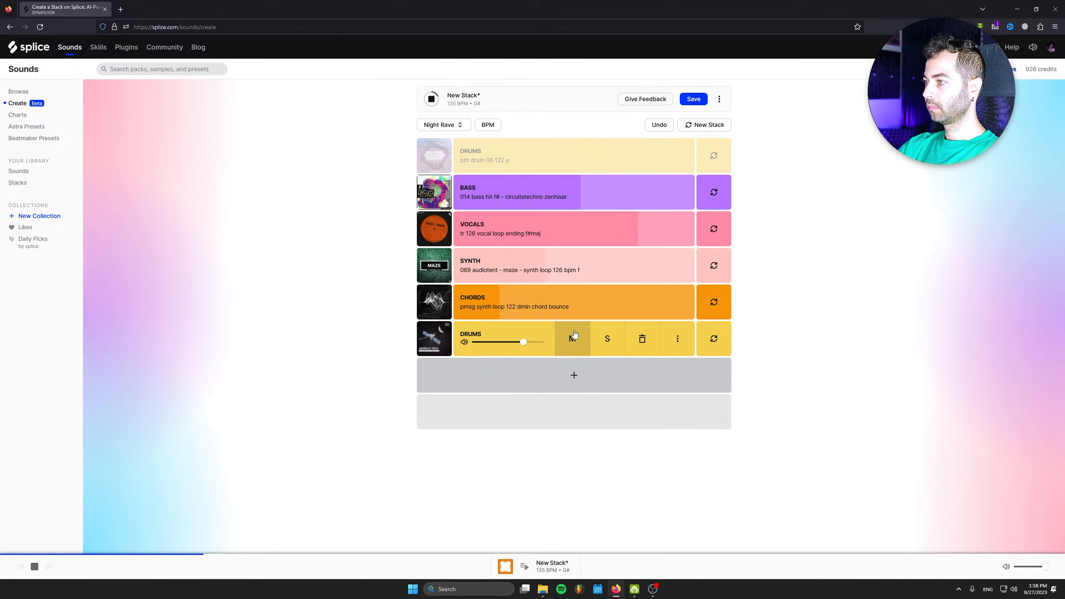
click(575, 335)
click(574, 194)
click(573, 231)
click(574, 266)
click(574, 302)
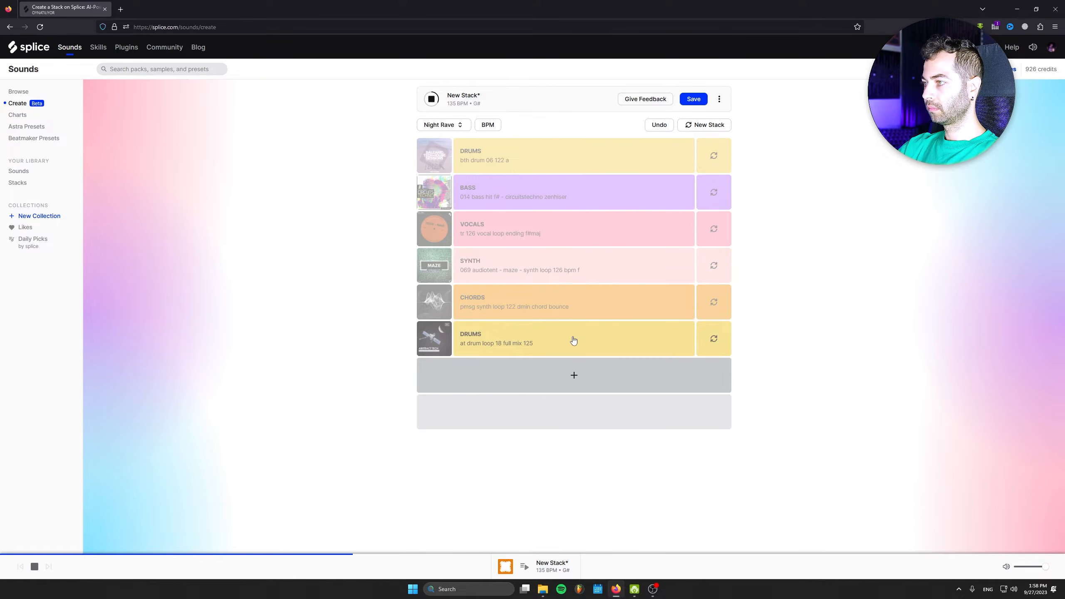
mouse_move(602, 345)
Step: Unmute the bass and swap it for "zen pht 122 bass synth loop gamer a" and the added drums for "08 dh2 drum loop 124 full"
click(583, 205)
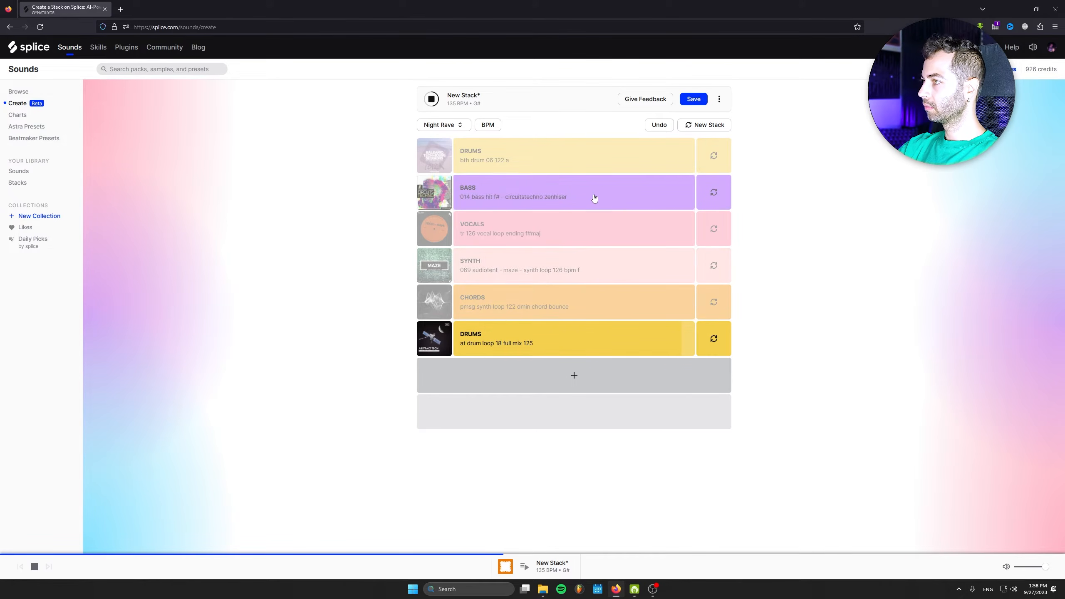
mouse_move(682, 203)
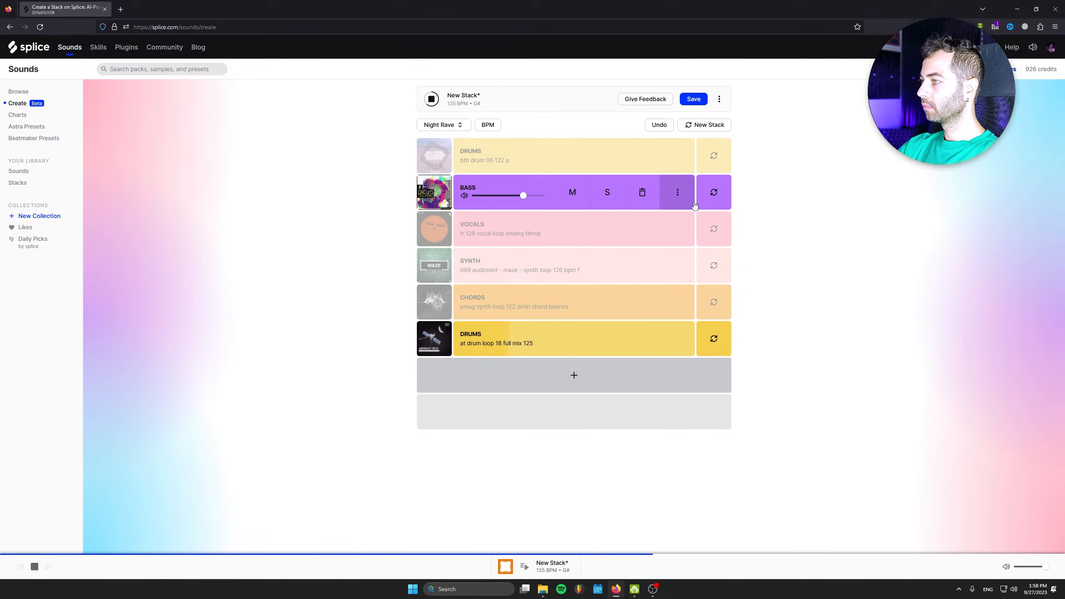
click(433, 101)
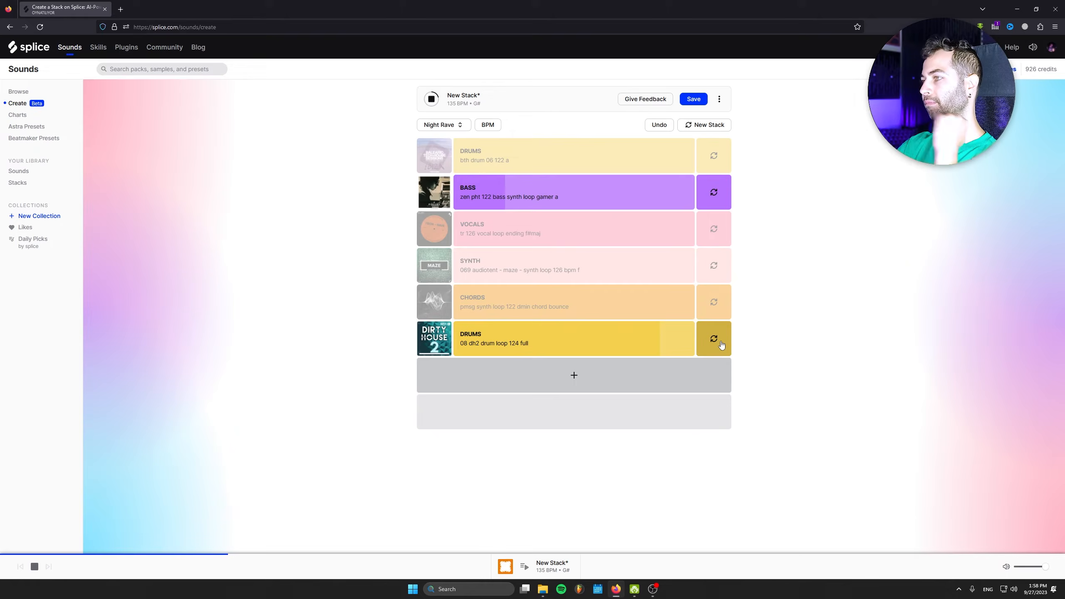
Step: Unmute the chords and synth tracks and swap the synth sample for "fl gh kit05 126 synth loop f"
click(604, 303)
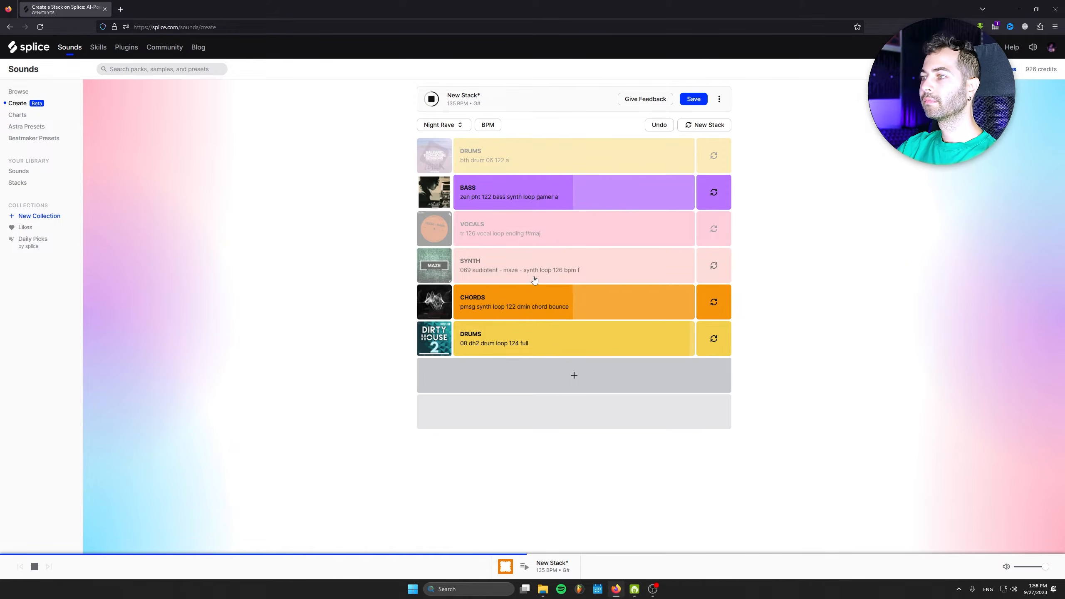
click(600, 274)
drag(508, 272, 547, 268)
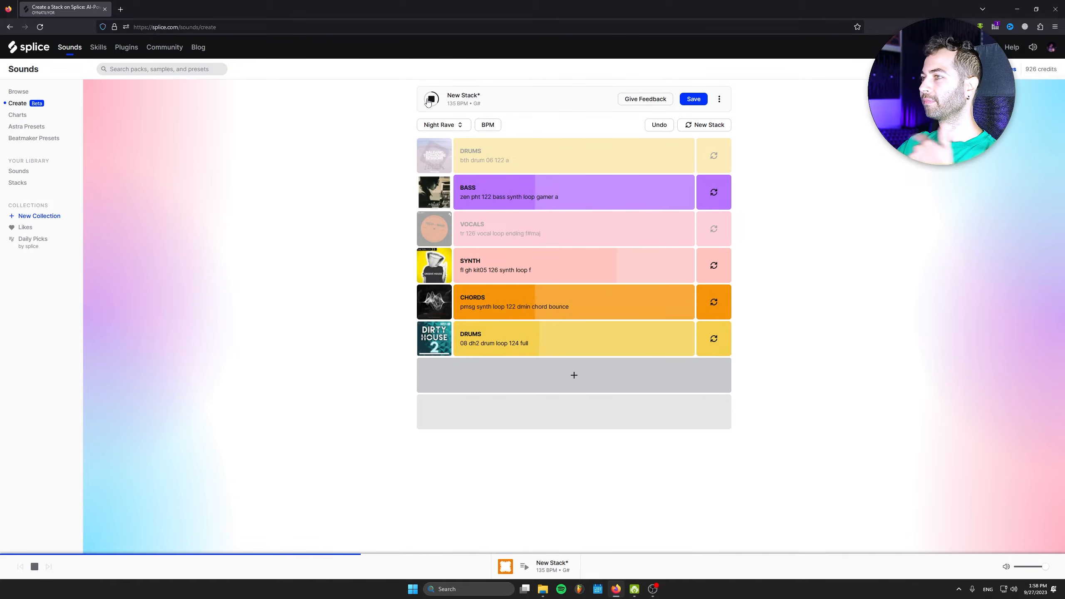
Step: Unmute the vocals, swap their sample until "mth vox 124 lower" is loaded and raise their volume slightly
click(547, 232)
drag(519, 235, 532, 237)
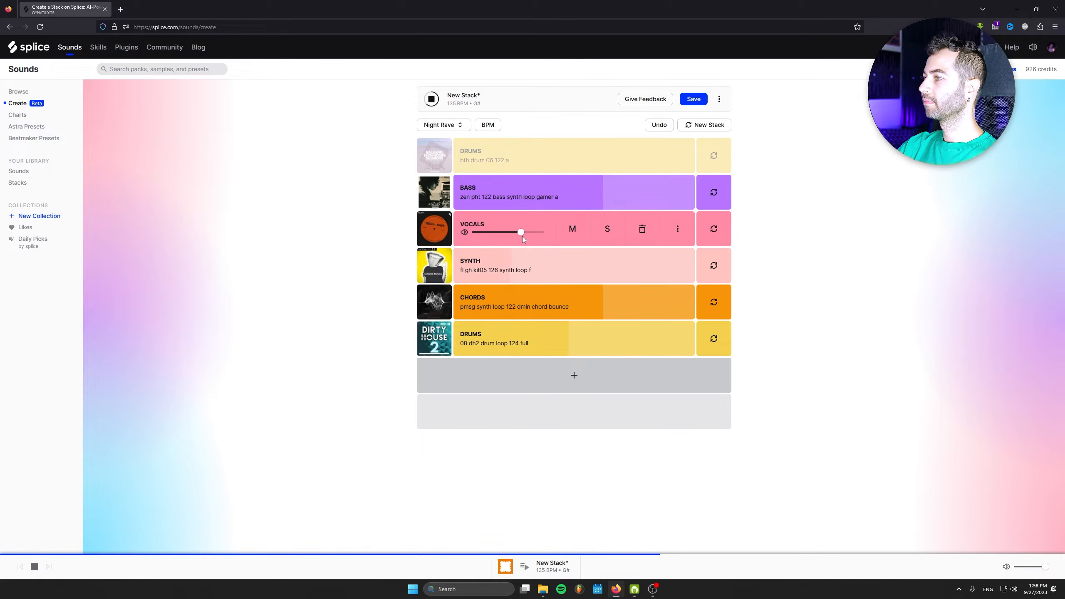
click(713, 230)
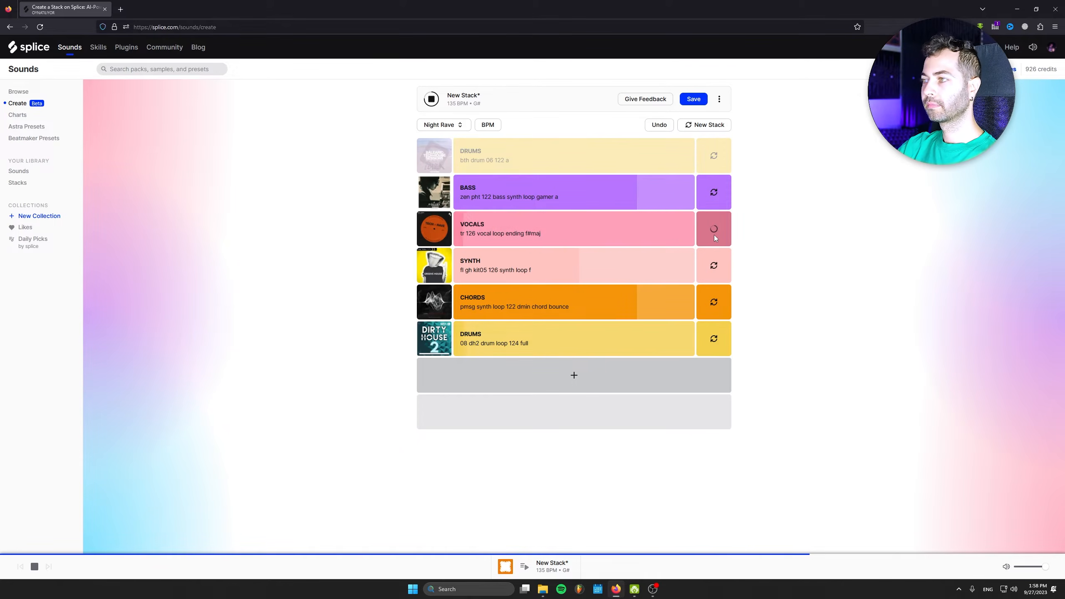
click(715, 232)
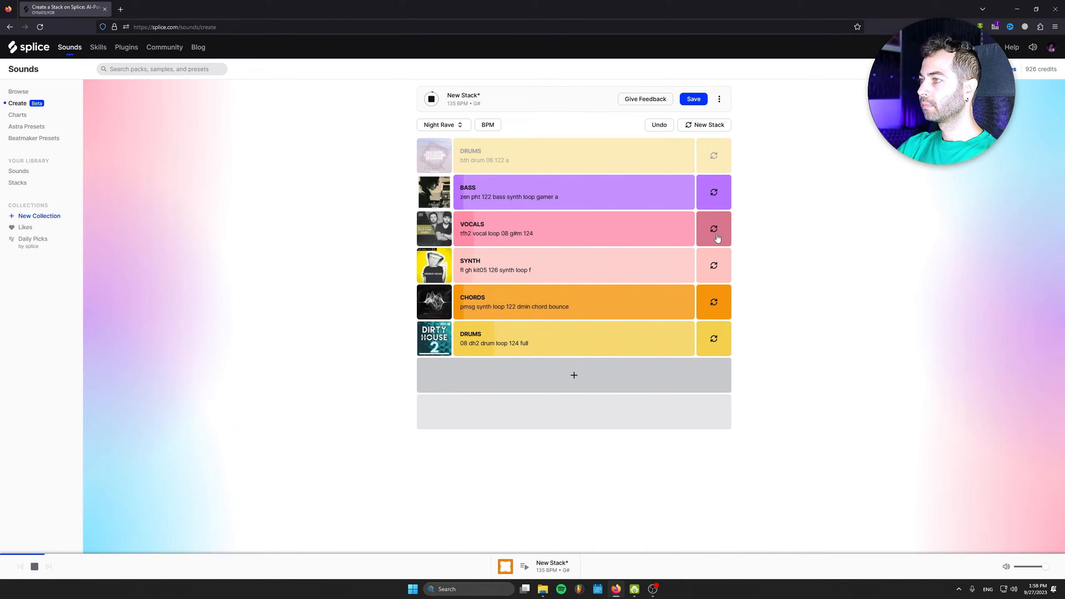
click(716, 236)
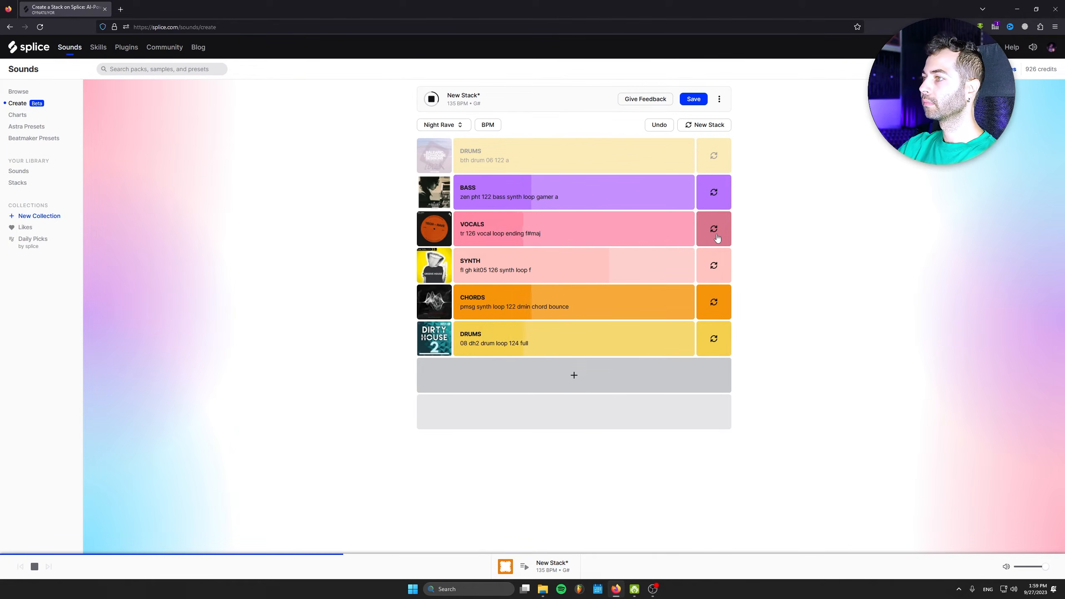
click(716, 236)
mouse_move(550, 221)
drag(520, 235, 529, 233)
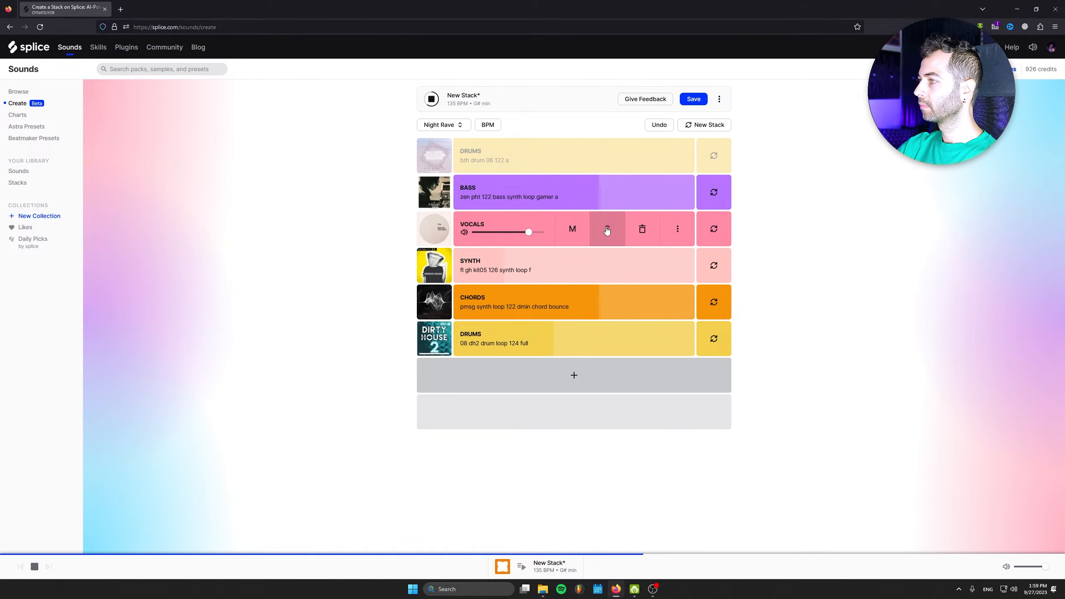
Step: Audition the vocals and the original drums in solo, bring the original drums back into the mix and stop playback
click(606, 231)
click(608, 233)
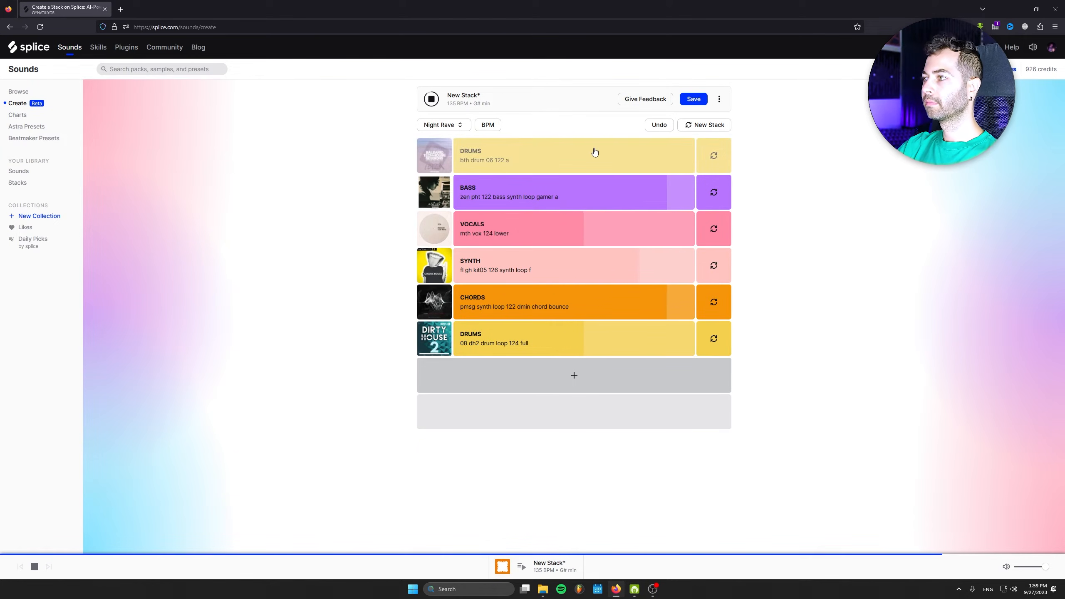
click(606, 155)
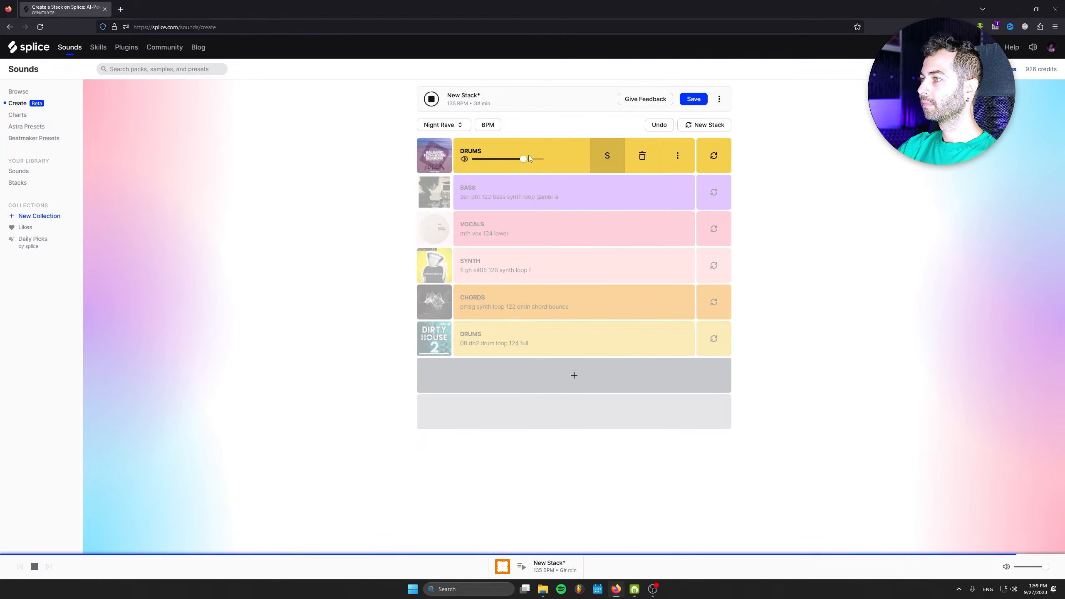
click(606, 155)
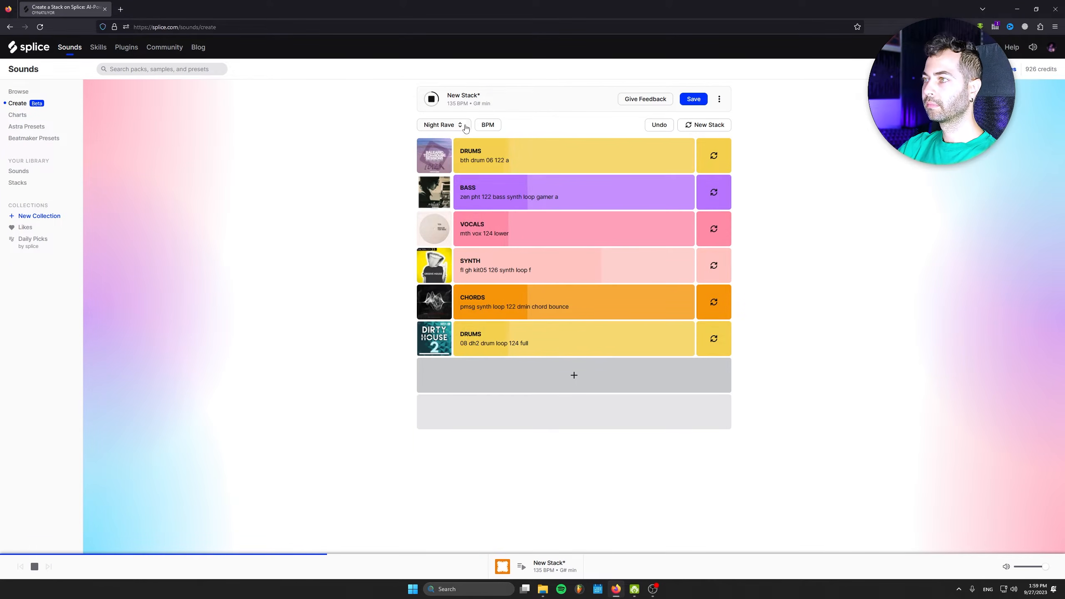
click(432, 99)
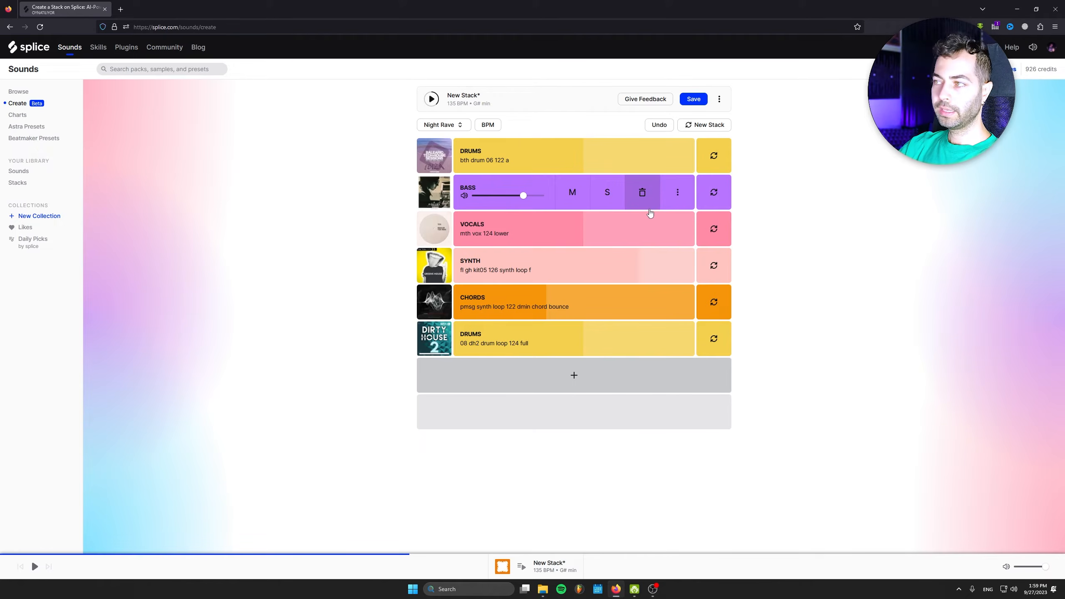
Step: Add a leads track to the stack and listen to it in solo
mouse_move(579, 376)
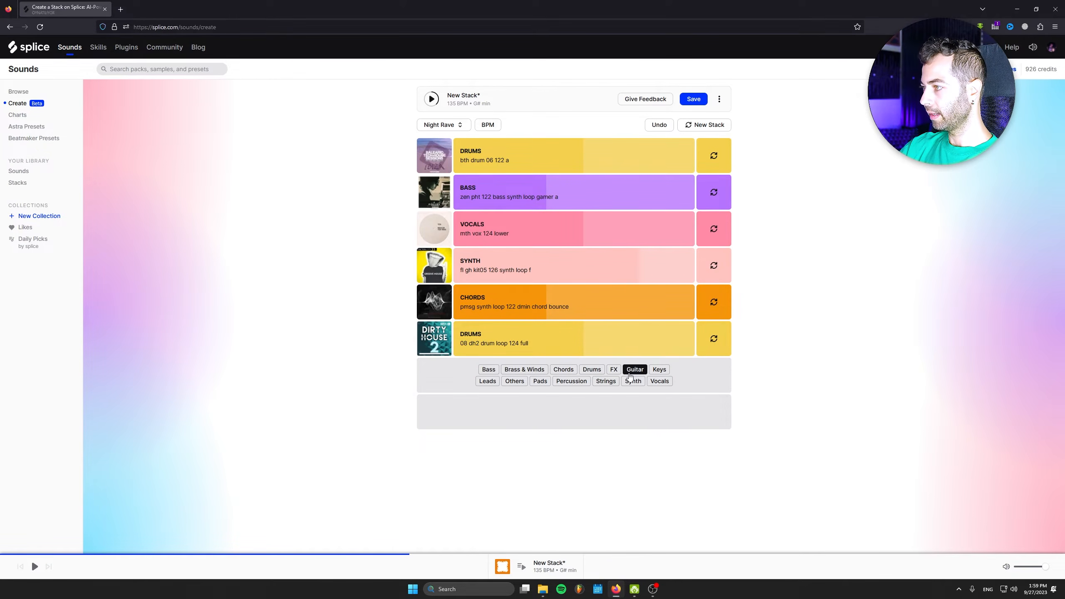
click(488, 381)
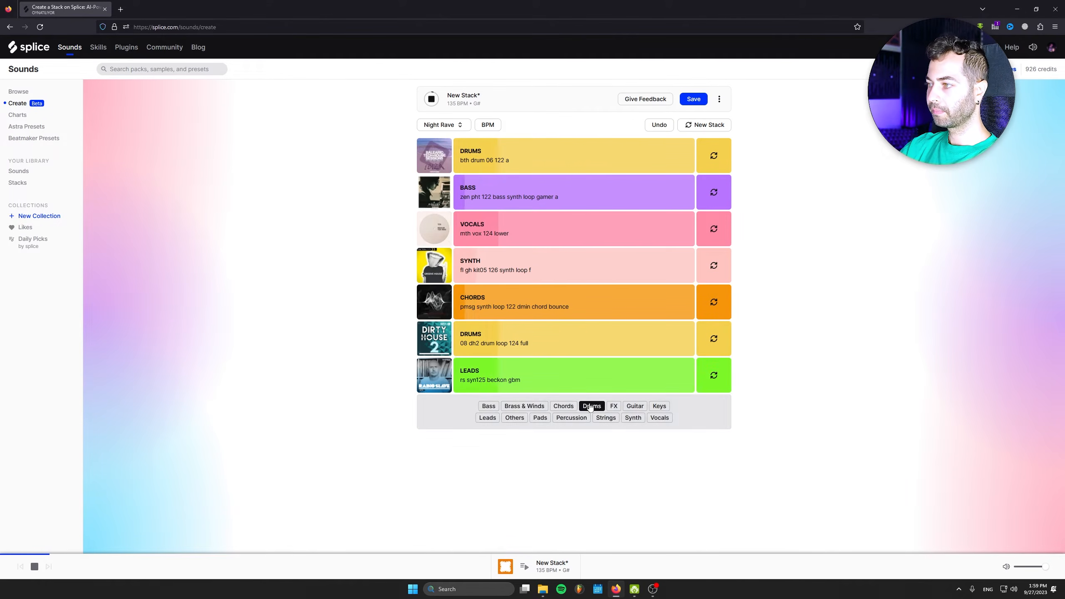
click(607, 375)
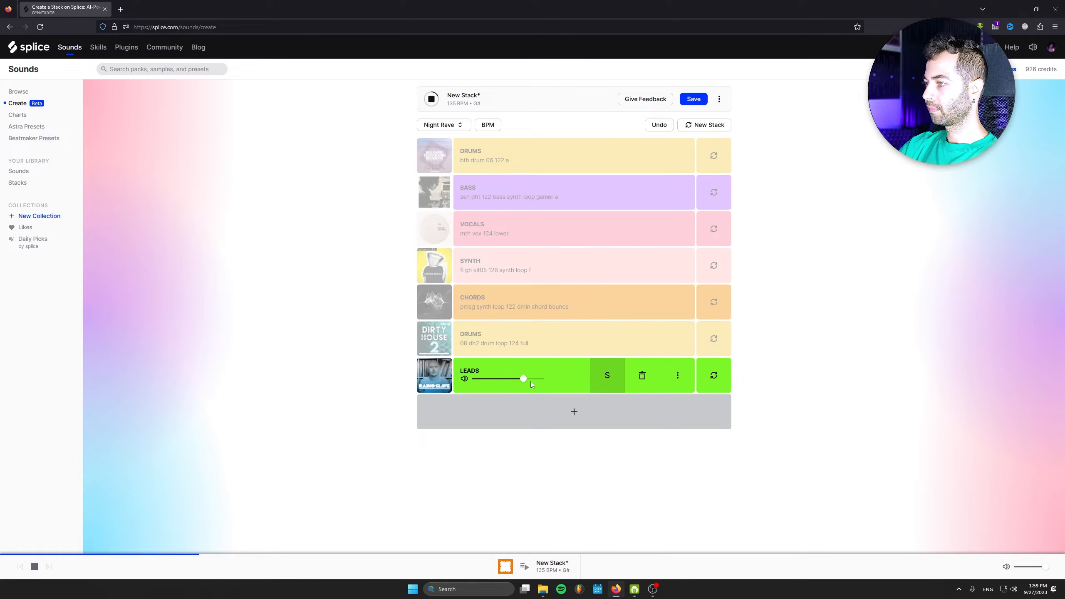
Step: Take the leads track out of solo, listen to the full stack and stop playback
click(612, 377)
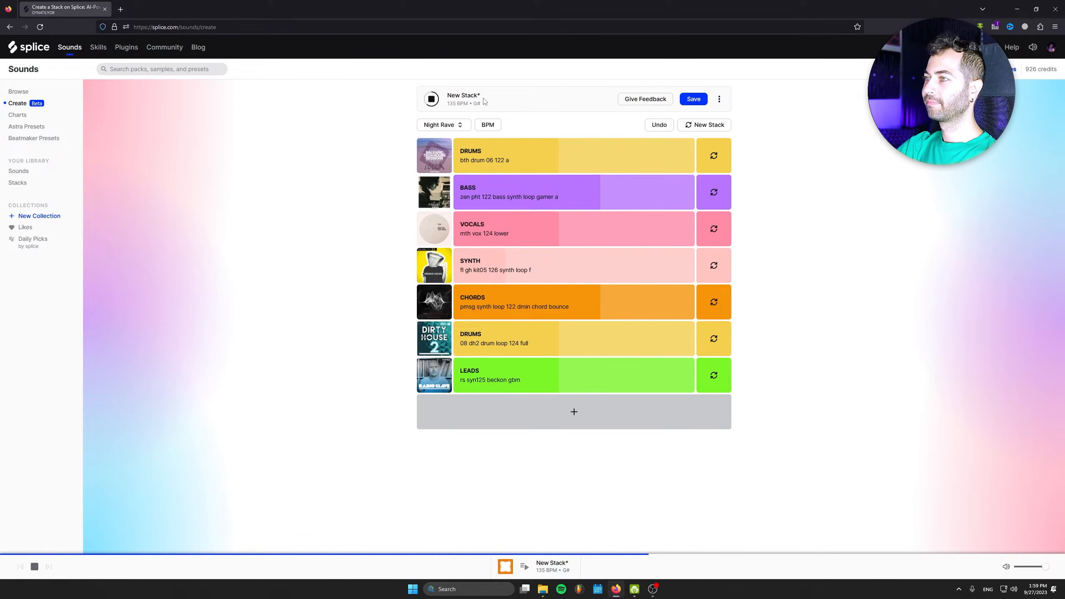
key(space)
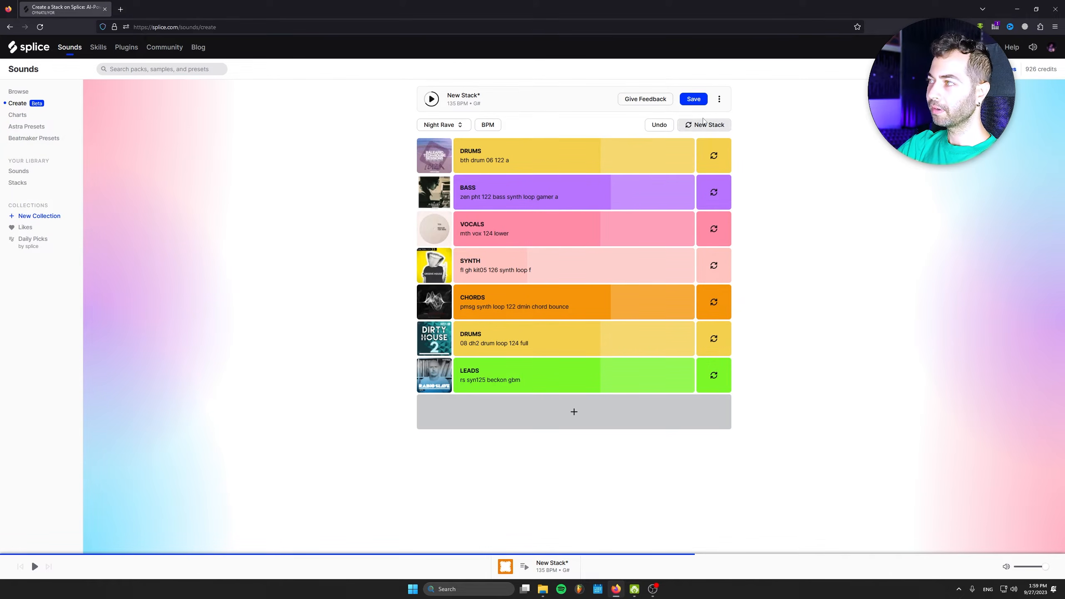
Step: Save the stack as "Idea 02" and export it as stems, spending 7 credits on the unowned samples
click(692, 99)
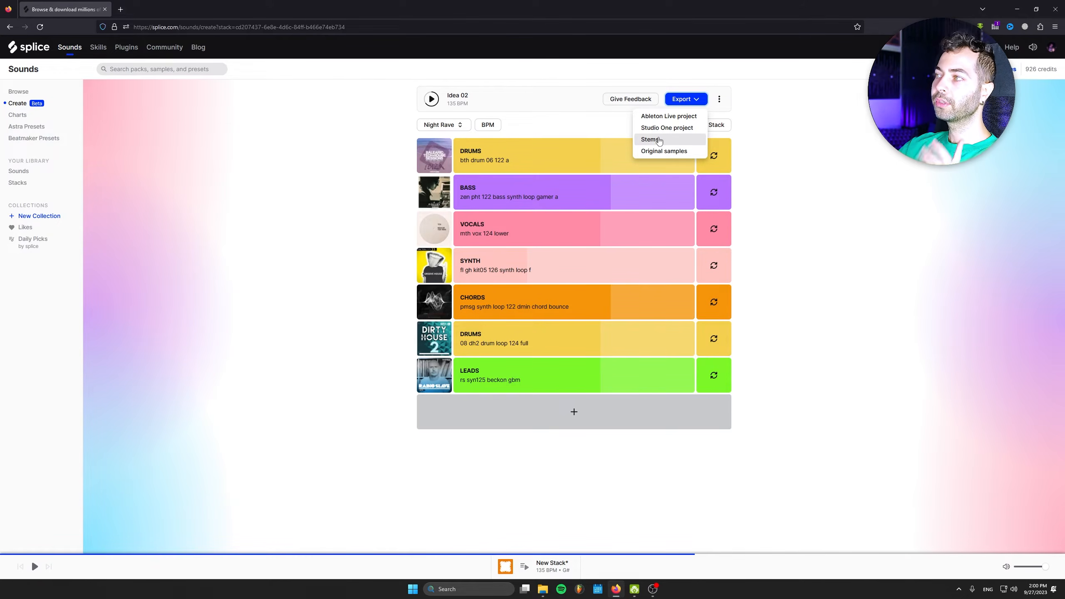
click(650, 139)
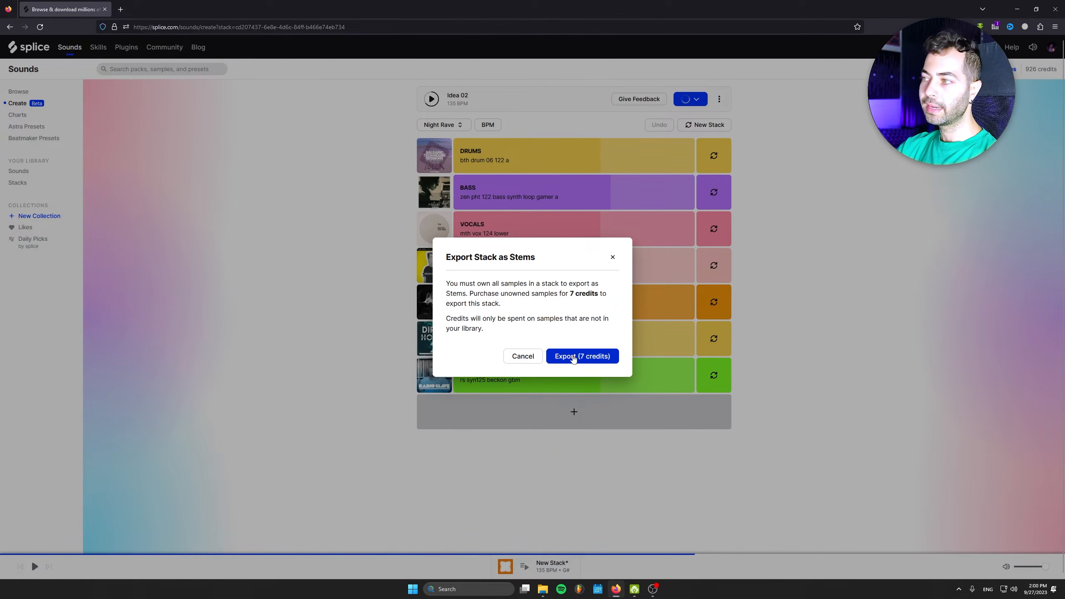
click(571, 357)
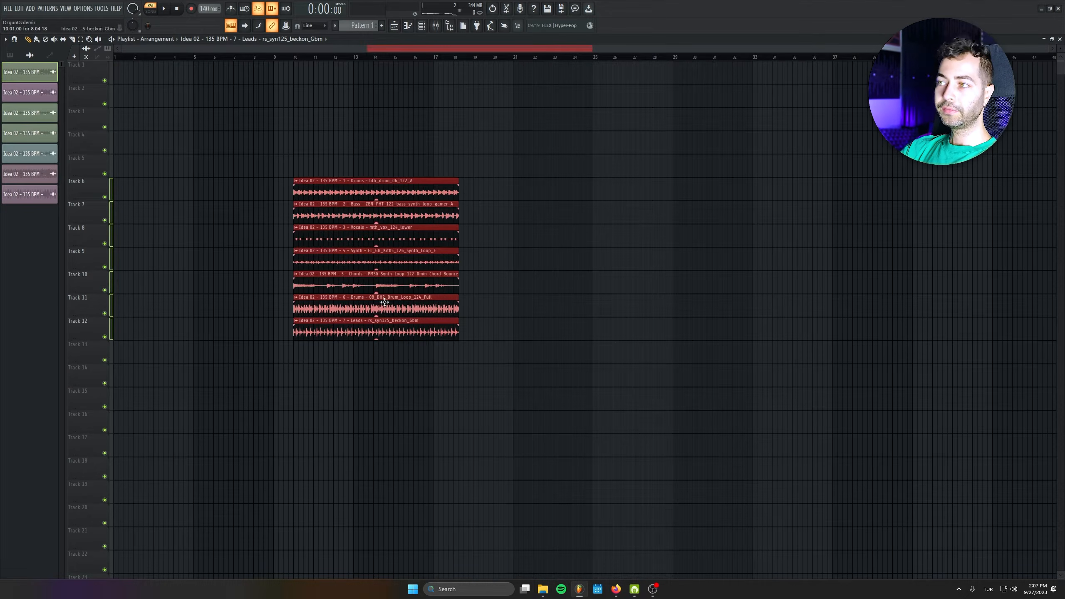
Step: In FL Studio, move the seven imported Idea 02 stem clips to the start of the playlist and set the tempo to 135 BPM
drag(318, 176, 46, 151)
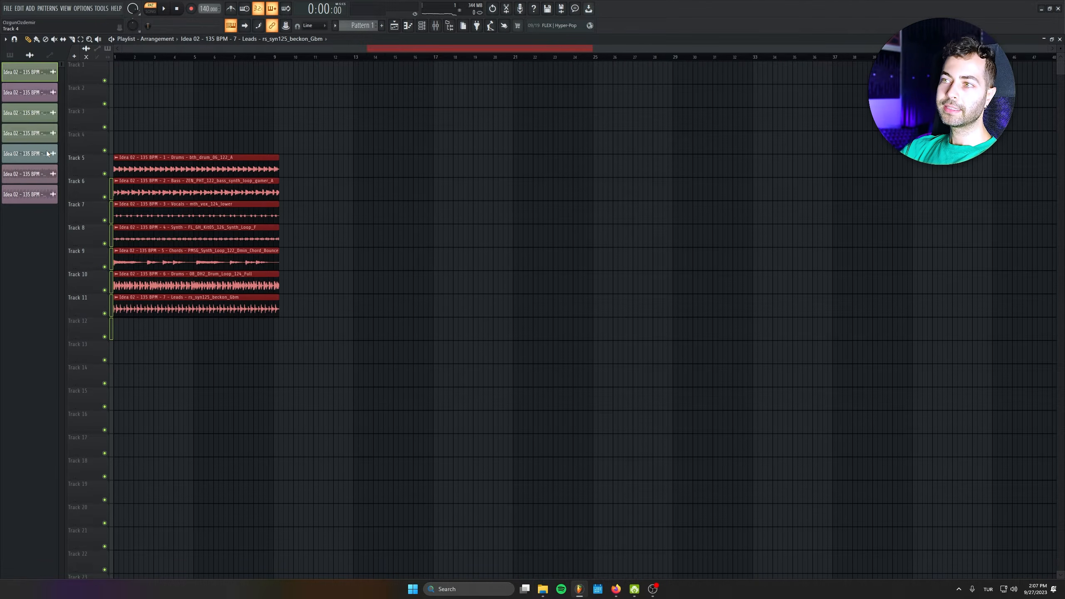
scroll(201, 7, down, 6)
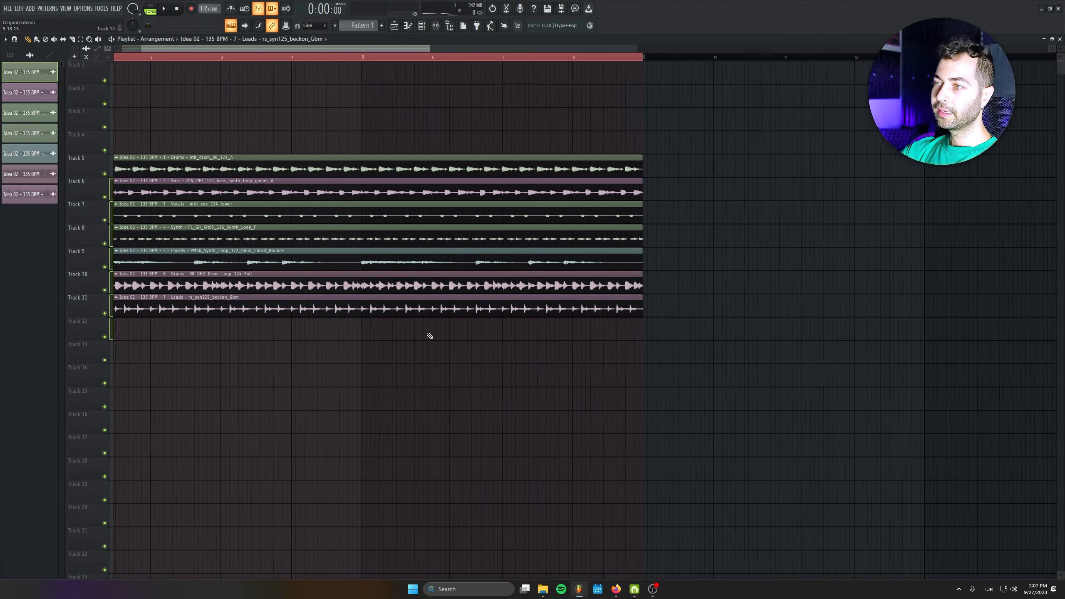
scroll(430, 335, up, 1)
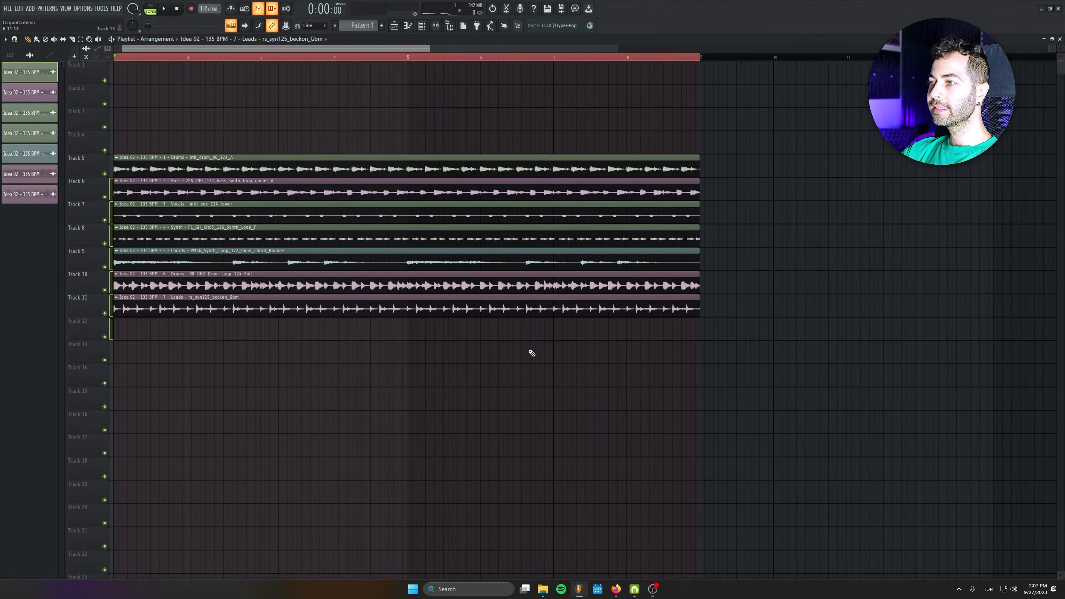
scroll(535, 352, up, 4)
scroll(787, 335, up, 5)
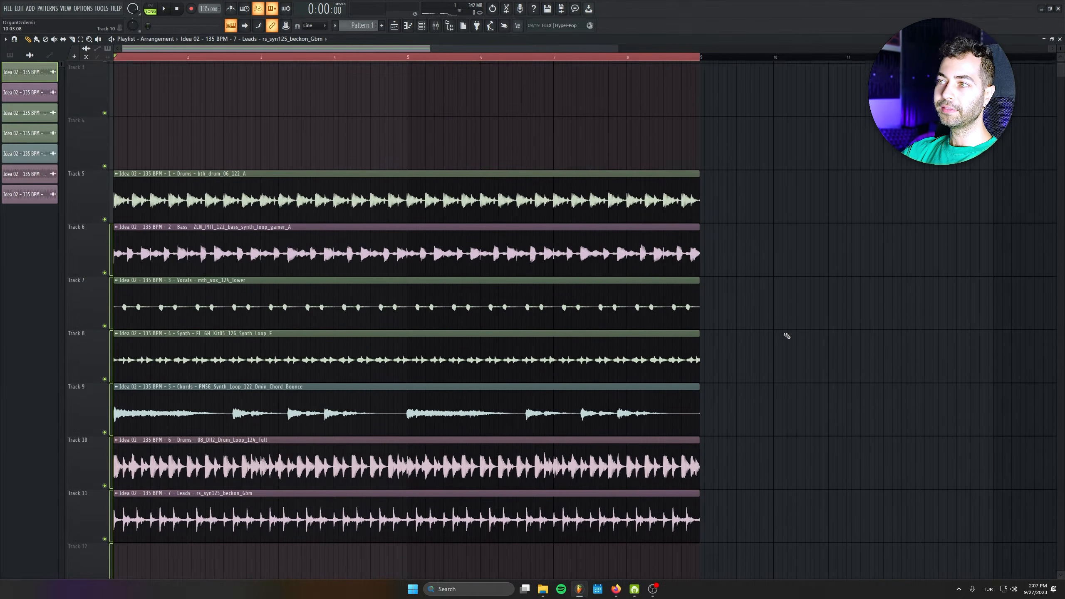
Step: Play the seven stems together from the start and stop playback
scroll(308, 153, down, 3)
key(space)
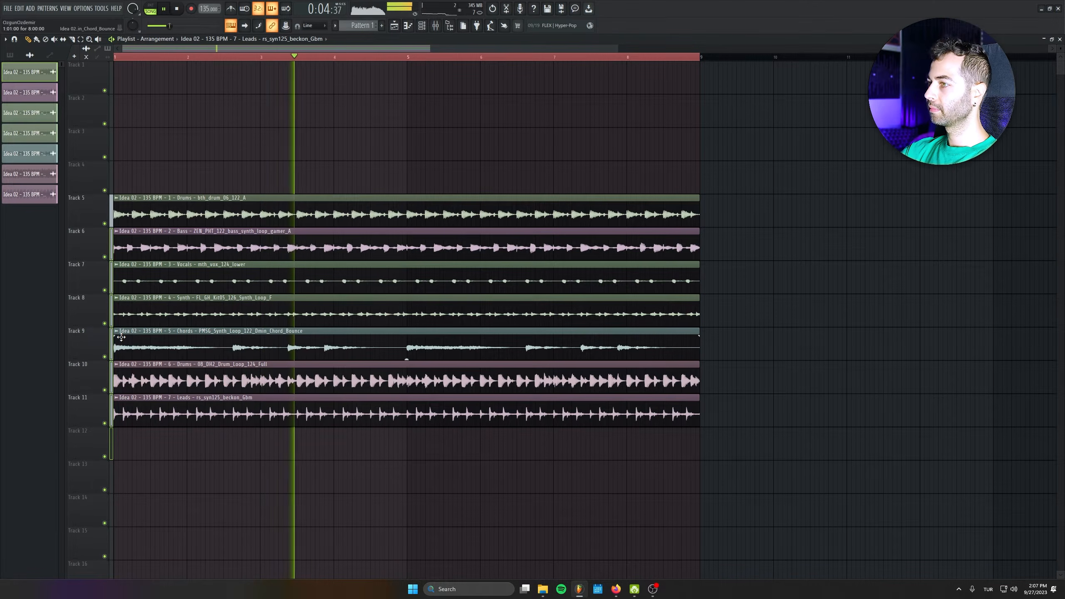
key(space)
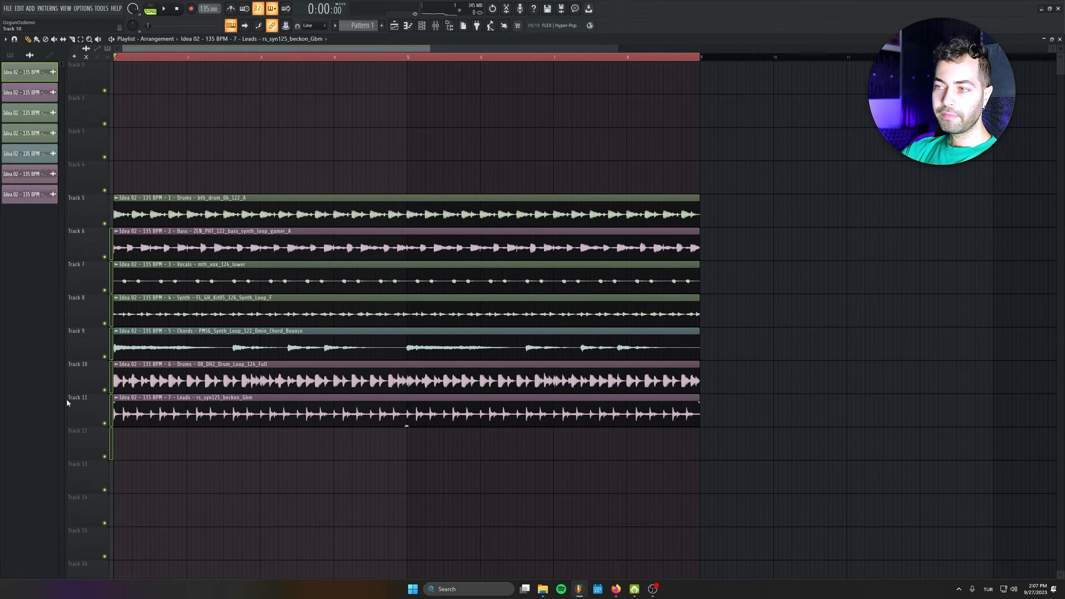
Step: Move the 08_DH2_Drum_Loop_124_Full track up to Track 3 and route its clip to mixer insert 1
scroll(99, 380, up, 7)
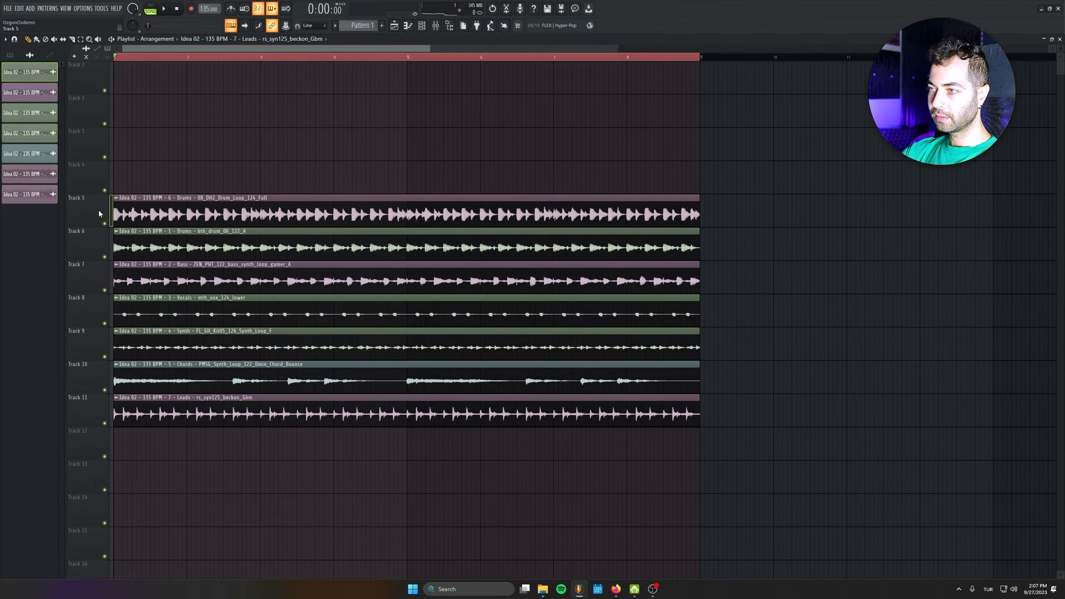
double_click(153, 130)
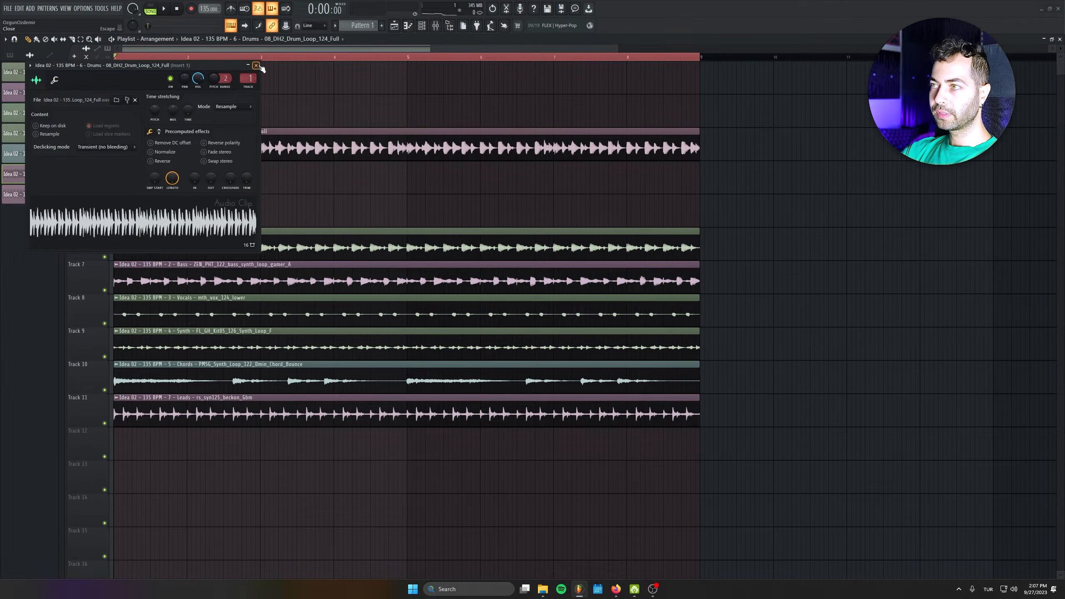
click(256, 65)
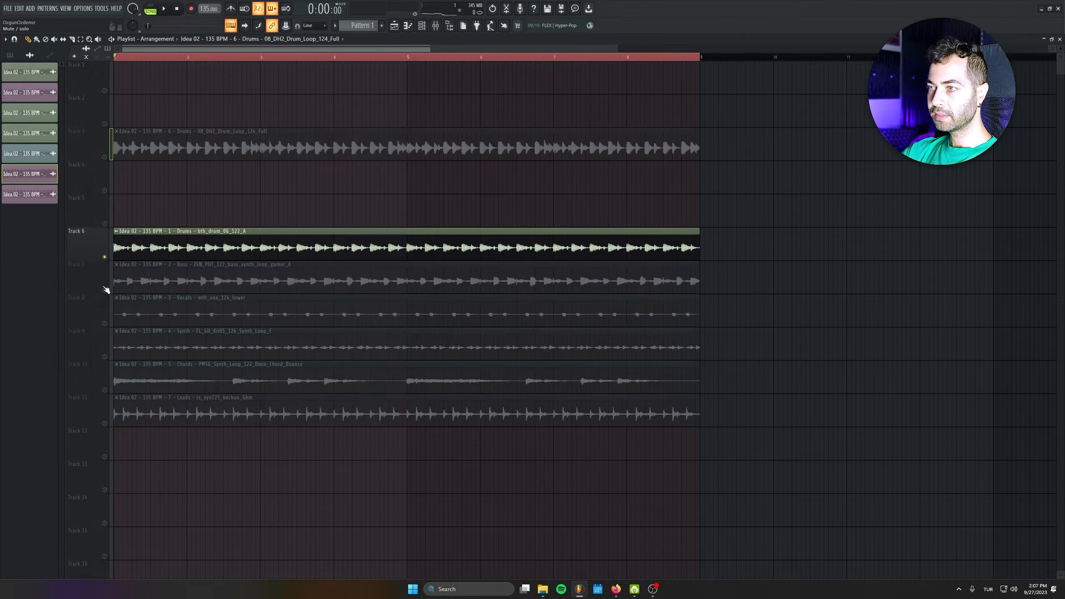
Step: Solo the bass track, move it up to Track 4 and play it together with the unmuted drum loop above it
right_click(104, 290)
key(space)
scroll(90, 274, up, 3)
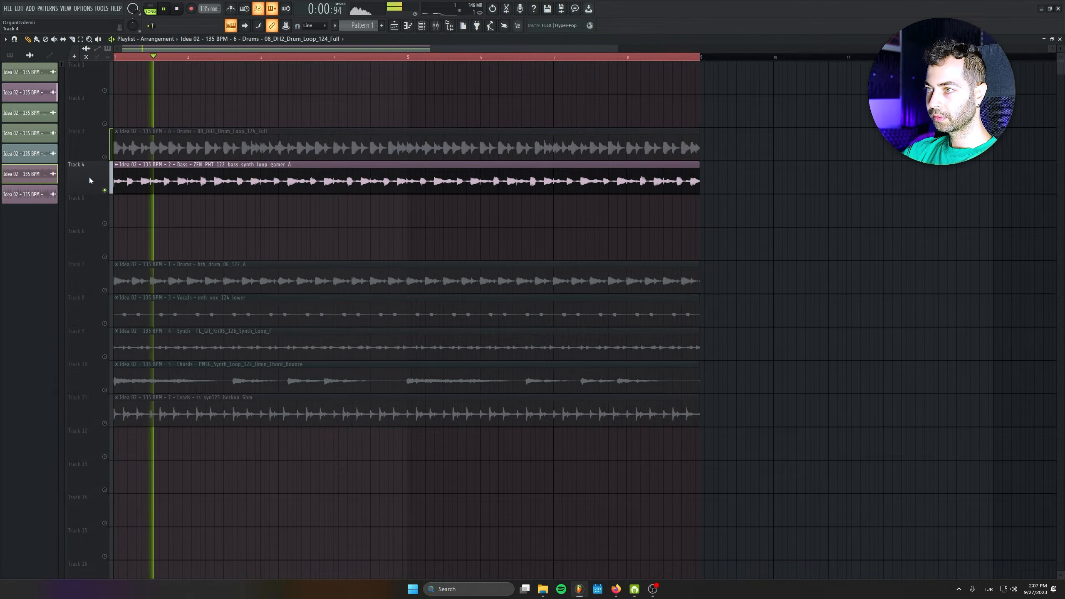
key(space)
click(105, 156)
key(space)
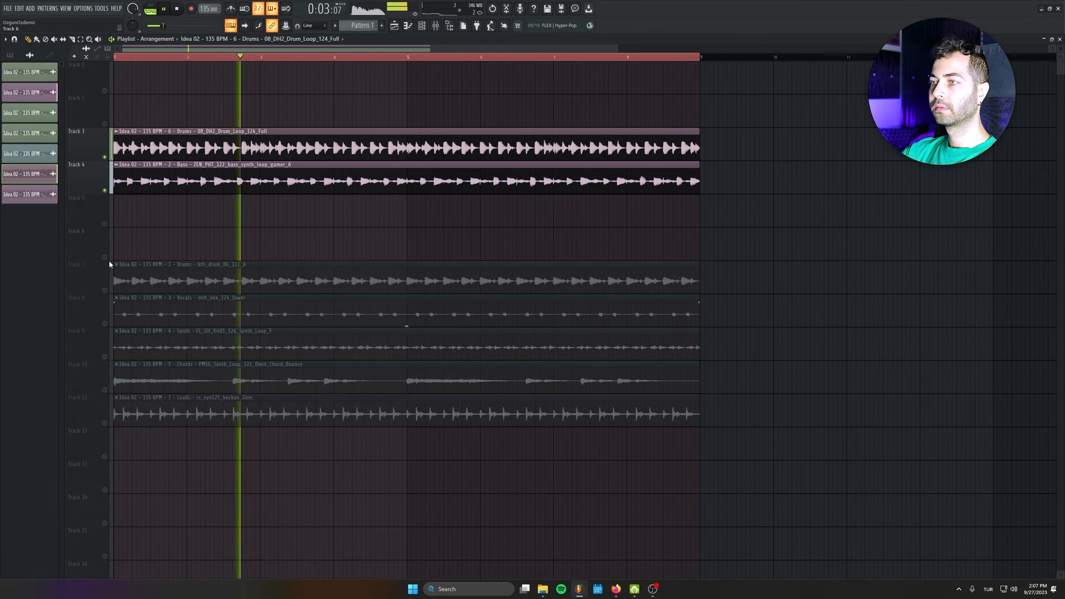
Step: Save the project as "Splice AI" and stop playback
key(ctrl+s)
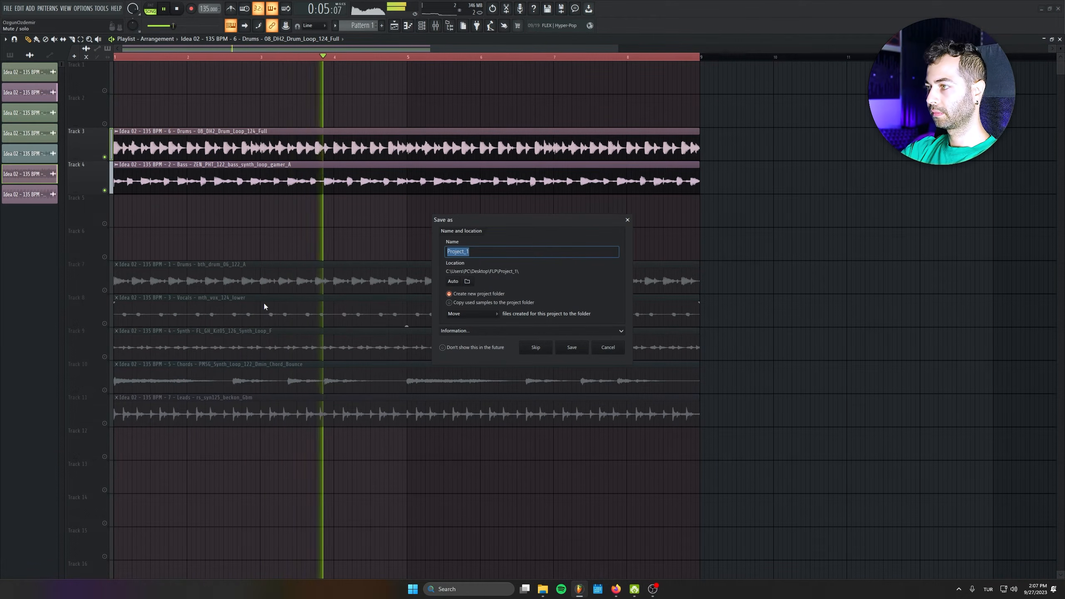
key(Escape)
key(space)
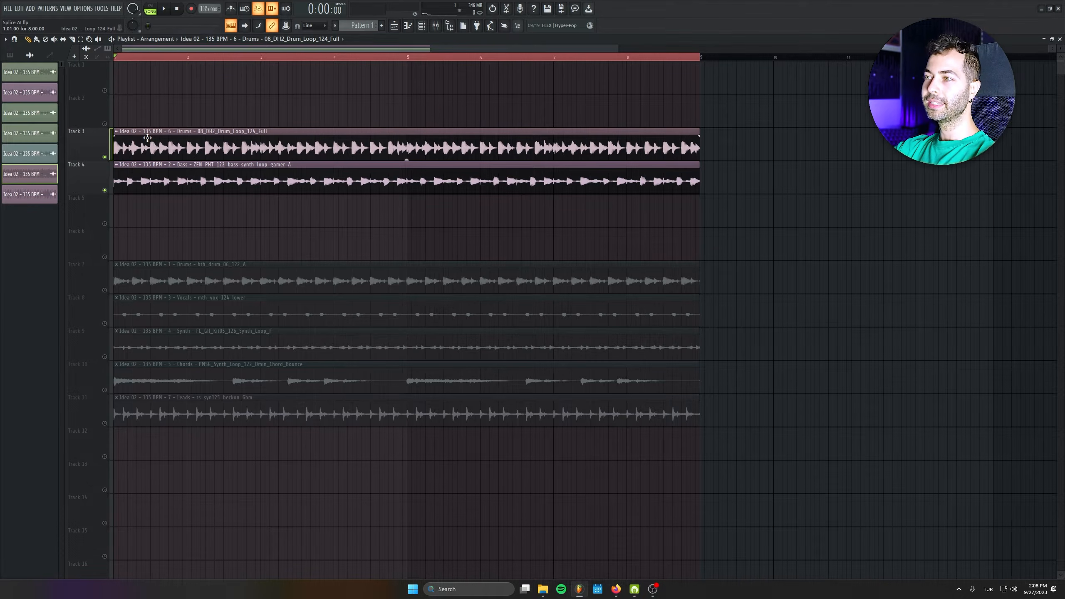
Step: Move the chords track up to Track 3 above the drum loop, audition it in solo and route its clip to mixer insert 3
drag(147, 138, 557, 147)
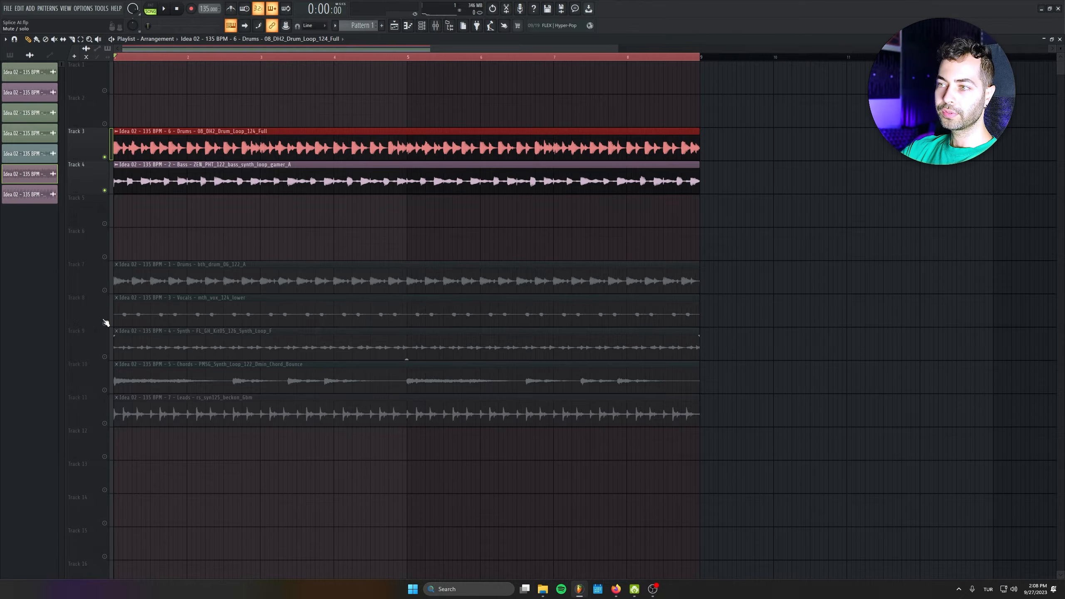
drag(96, 381, 95, 144)
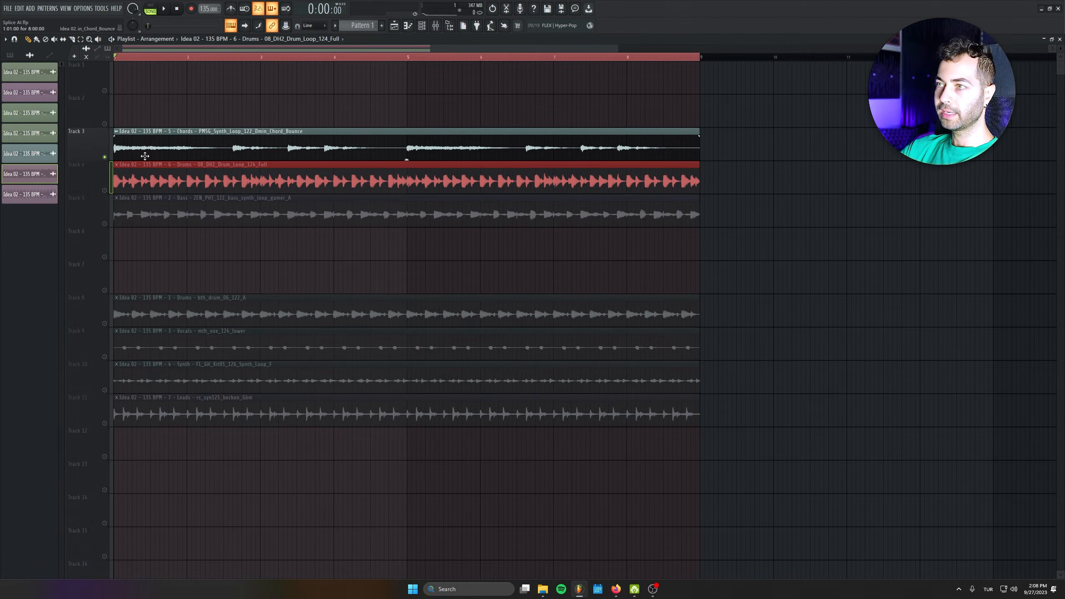
double_click(148, 155)
key(space)
drag(198, 54, 249, 256)
key(space)
Step: Add Fruity Blood Overdrive and Patcher with the vocal FX tool preset to the chords' mixer insert and listen to the result
key(F9)
drag(362, 354, 530, 335)
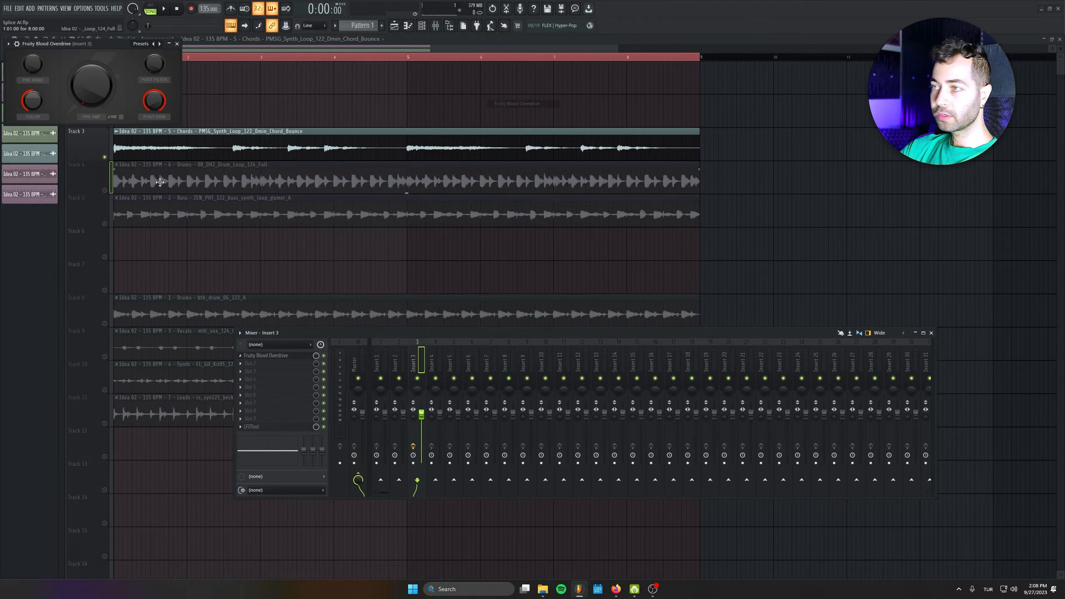
click(261, 364)
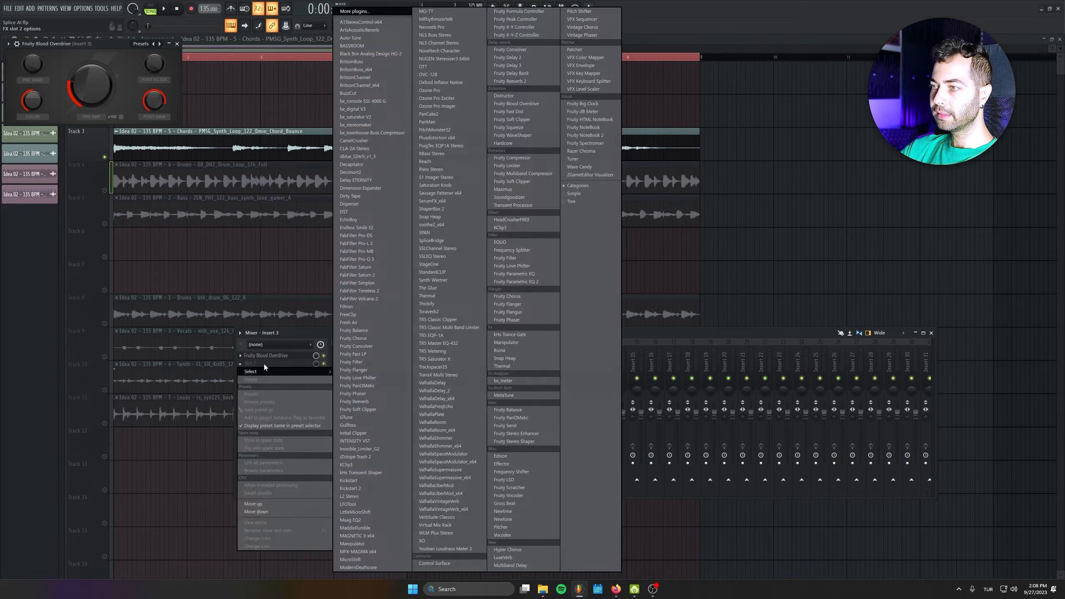
click(599, 51)
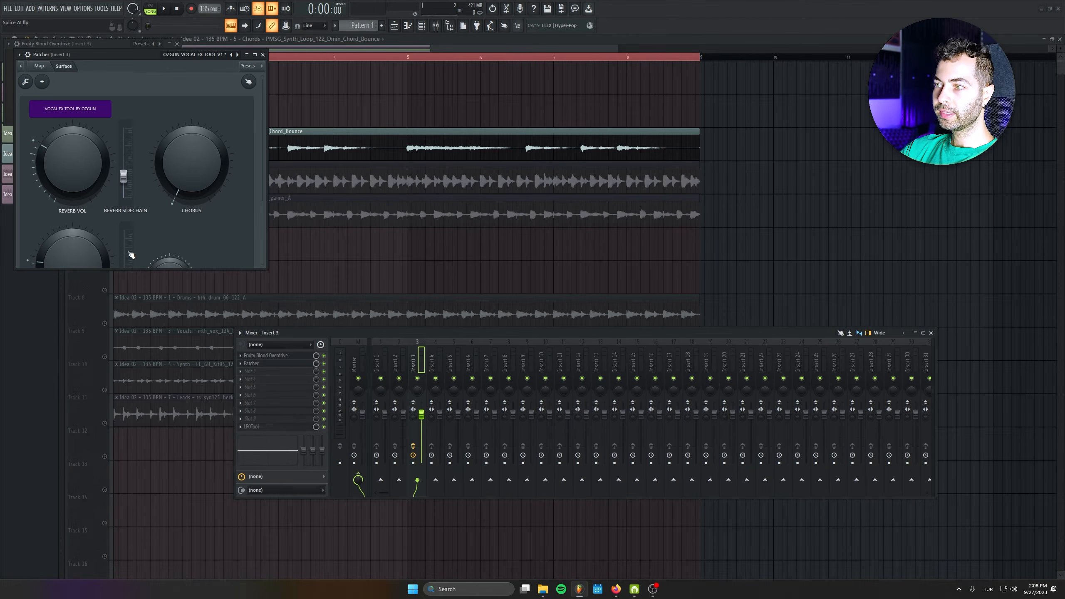
click(263, 55)
key(space)
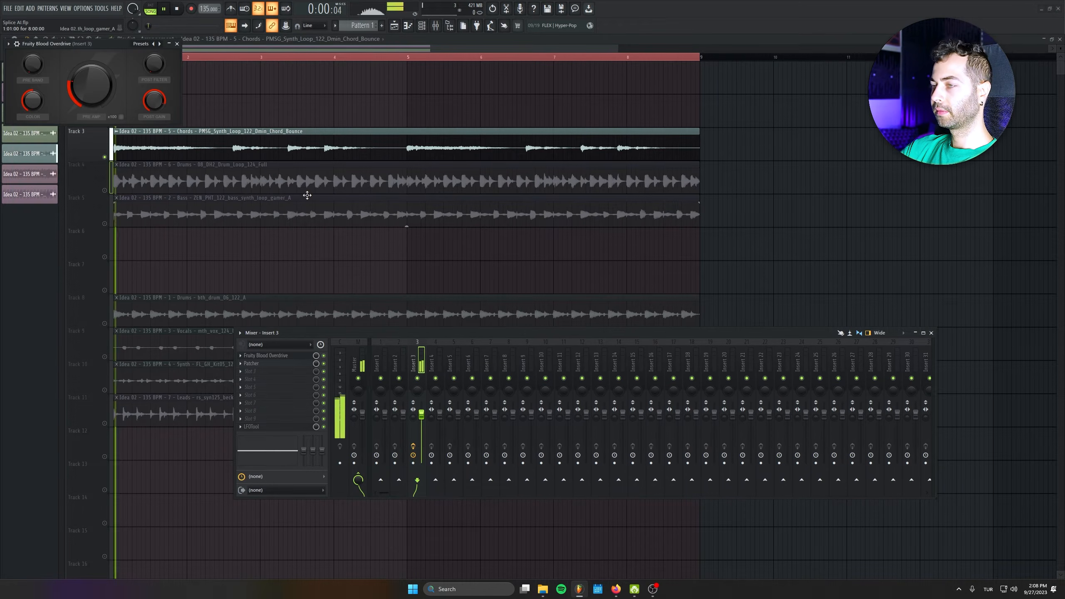
click(176, 43)
key(F9)
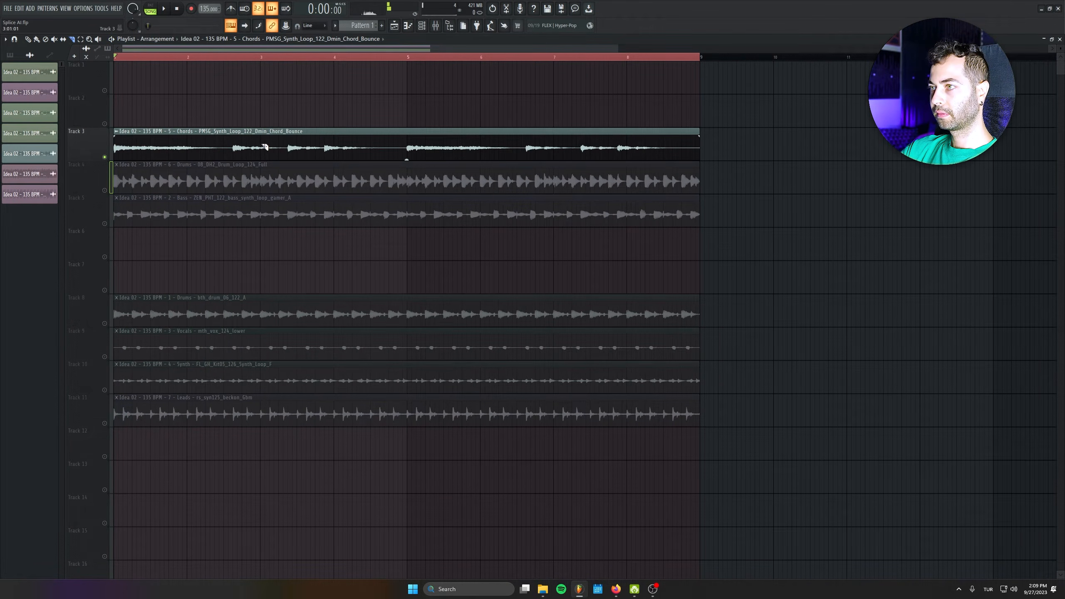
Step: Slice the chords clip and delete the section running up to bar 5
scroll(254, 138, up, 4)
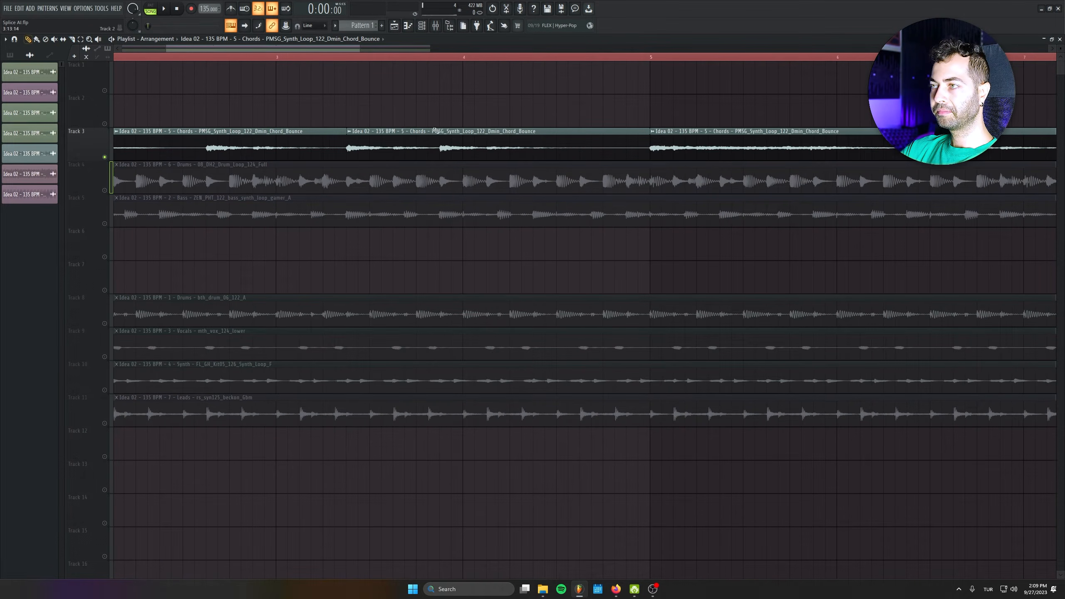
right_click(413, 139)
scroll(122, 227, down, 4)
Step: Duplicate the chords, drum loop and bass clips to bar 9 and extend the playback selection to bar 17
drag(815, 142, 168, 210)
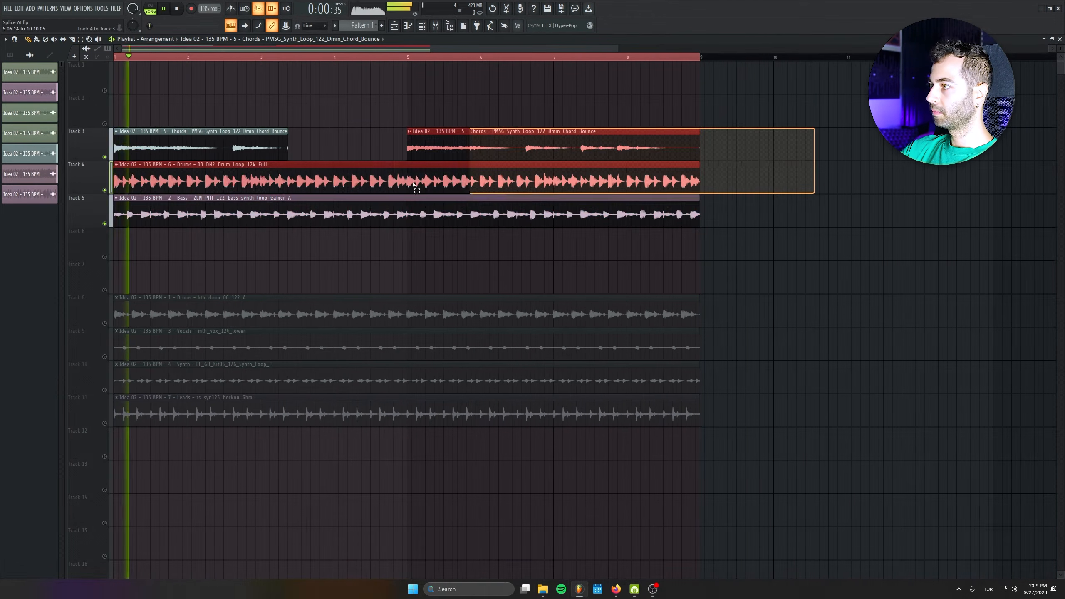
drag(151, 153, 737, 153)
scroll(647, 90, down, 3)
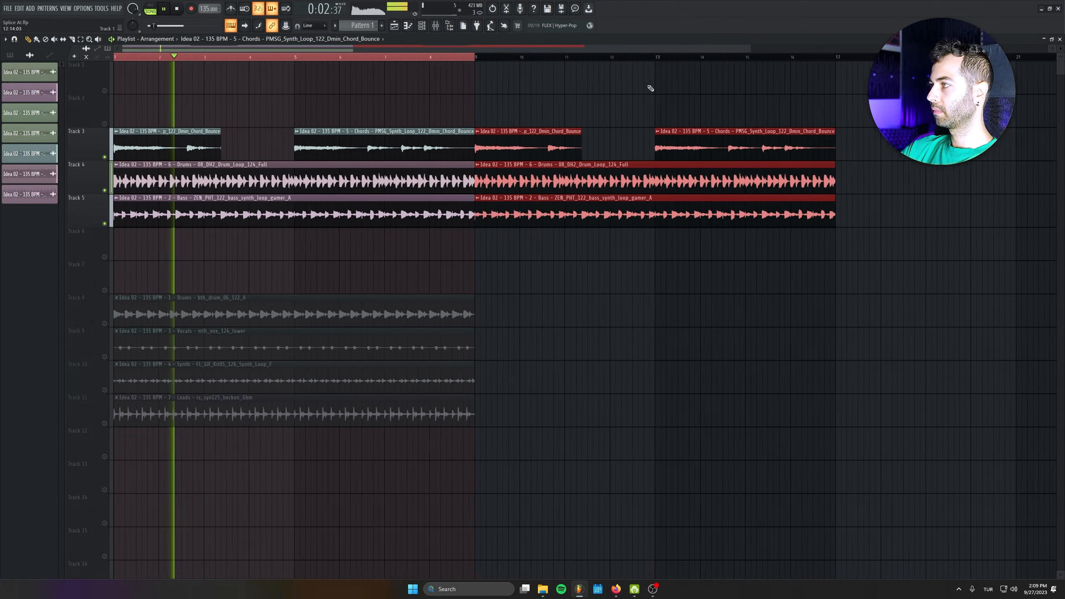
right_click(804, 58)
click(901, 216)
right_click(903, 216)
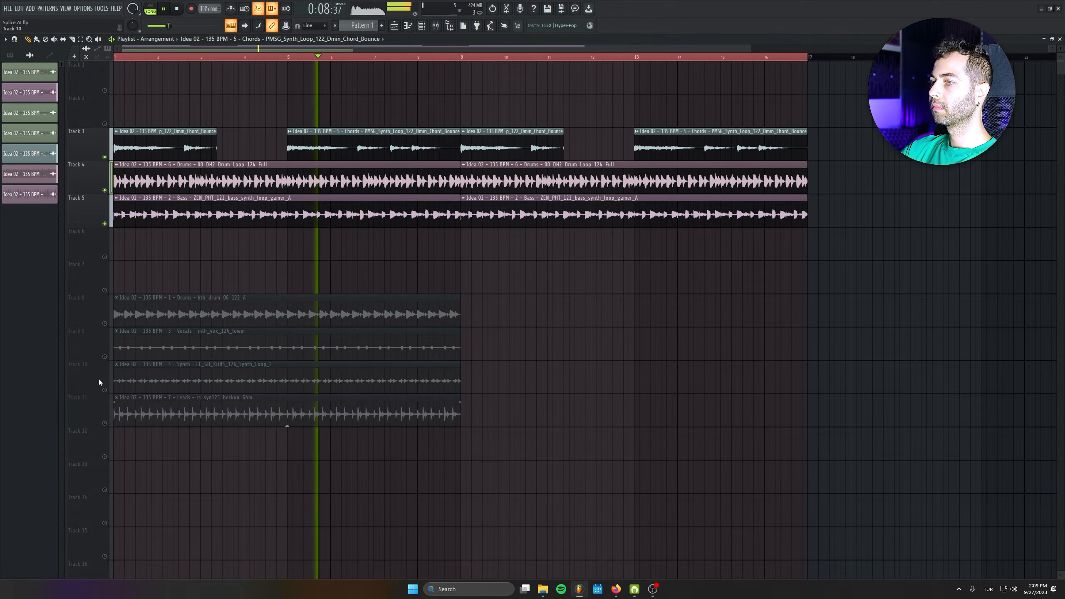
Step: Move the synth track up to Track 7 and listen to it in solo
drag(98, 379, 99, 276)
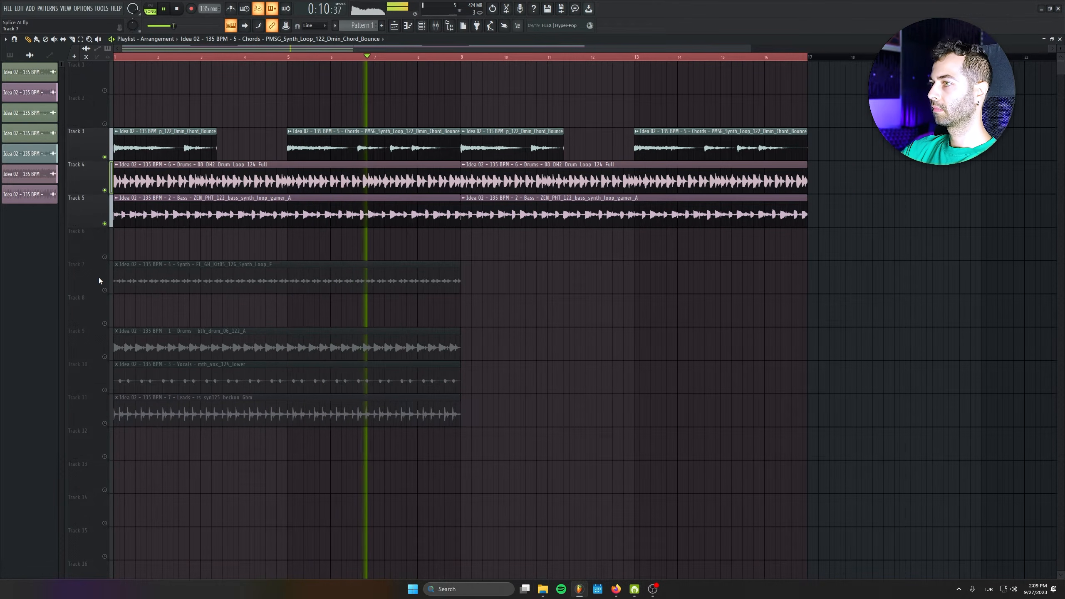
right_click(104, 290)
key(space)
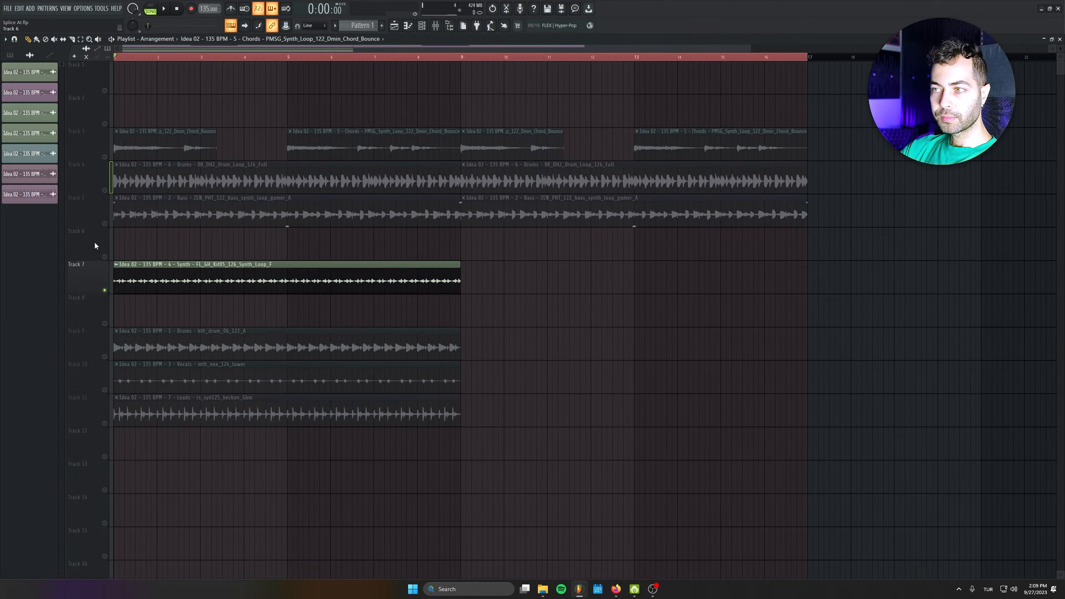
scroll(95, 240, up, 4)
key(space)
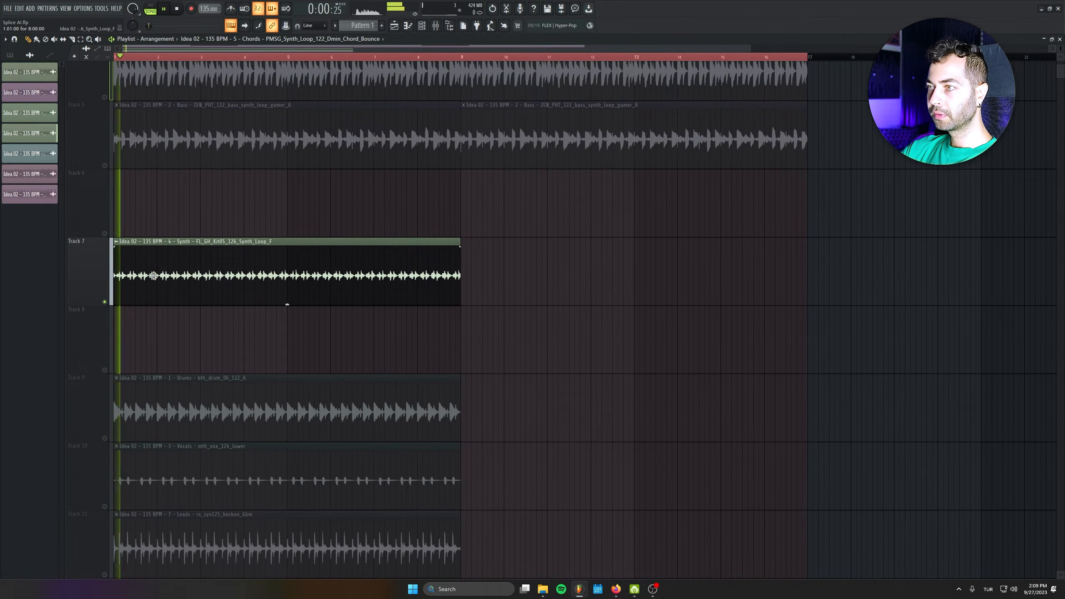
Step: Route the synth clip to mixer insert 4 and add Fruity Filter to that insert
double_click(199, 262)
right_click(104, 575)
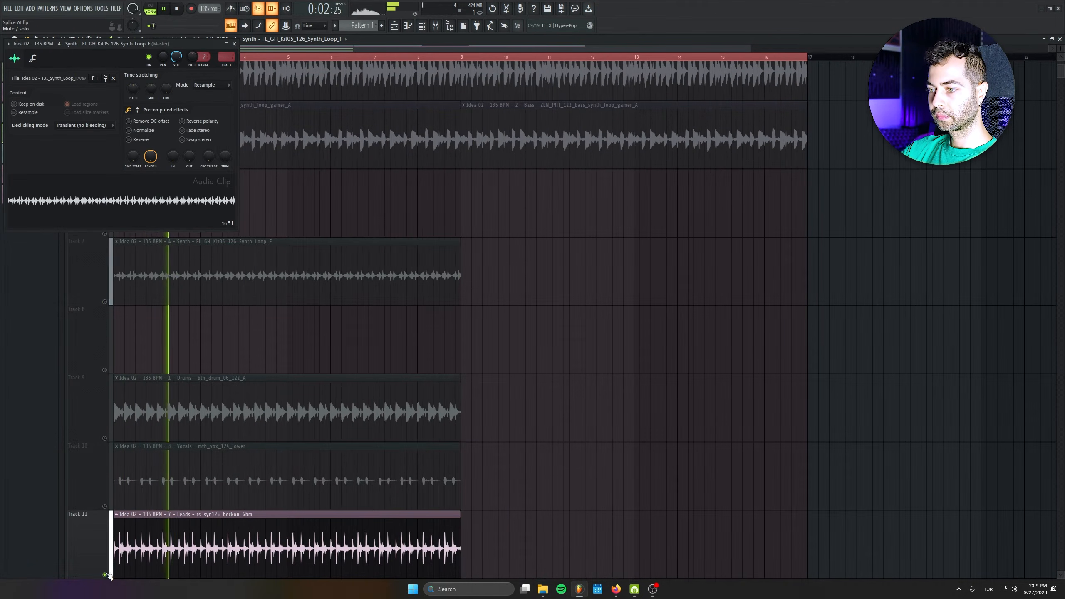
right_click(104, 301)
drag(229, 52, 229, 38)
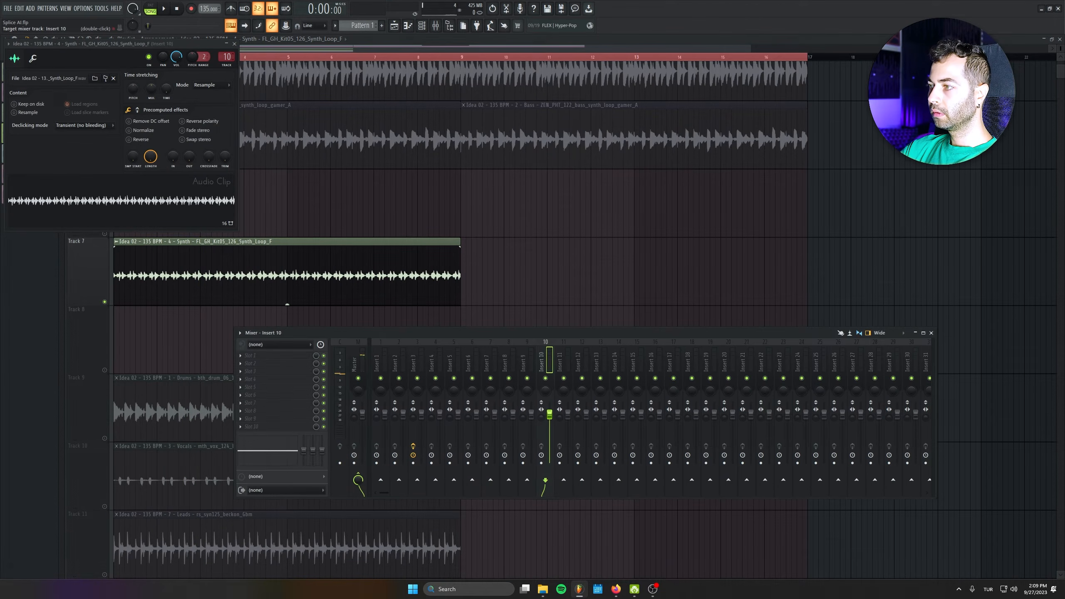
click(251, 355)
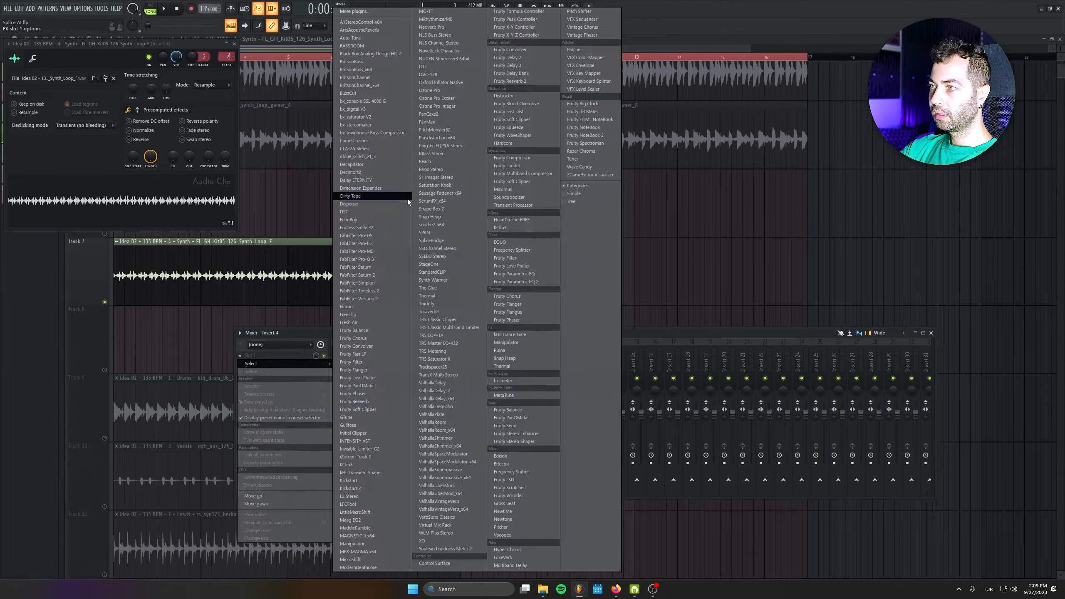
click(392, 362)
Step: Create an automation clip for the filter's cutoff frequency and shape it to rise from minimum at bar 1 to maximum at bar 5
right_click(39, 83)
click(71, 127)
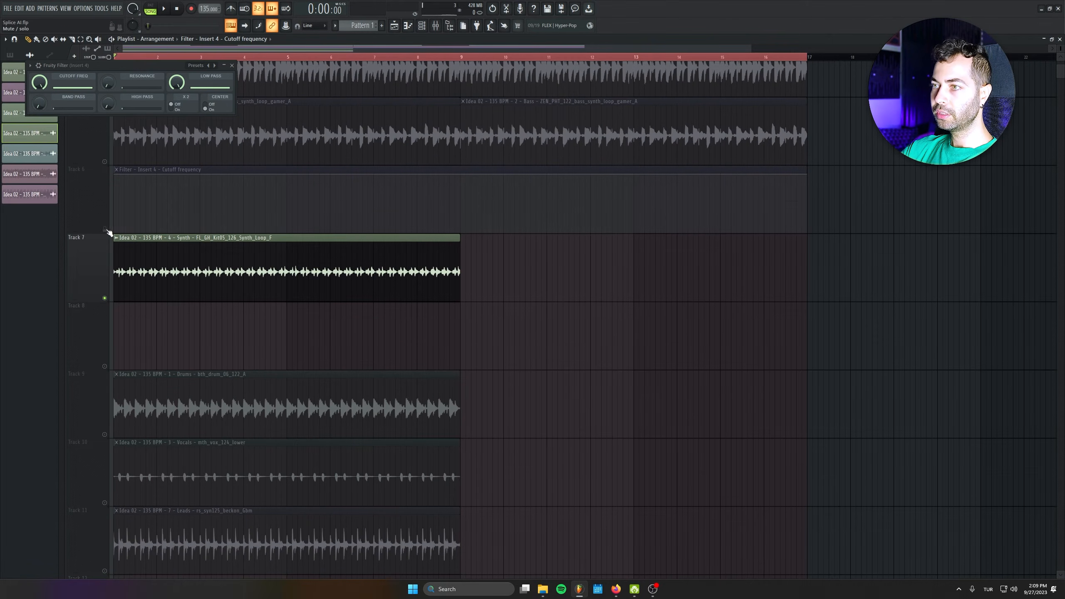
click(105, 229)
drag(116, 181, 117, 239)
right_click(286, 193)
drag(287, 193, 287, 163)
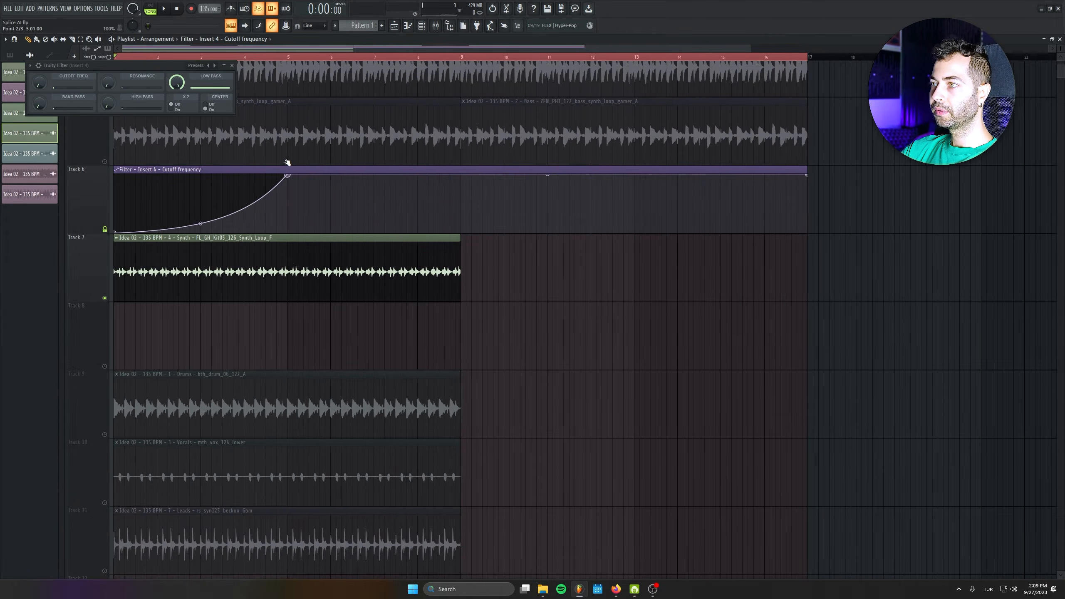
Step: Duplicate the synth clip to bar 9 and listen to the filtered synth in solo
drag(180, 276, 537, 278)
scroll(261, 95, up, 4)
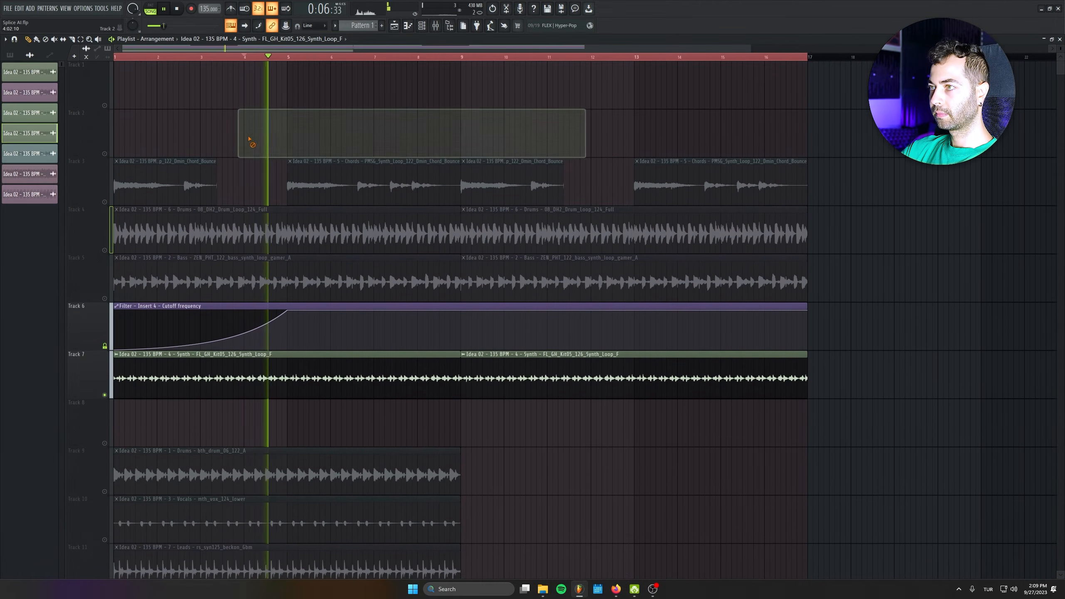
scroll(238, 210, down, 2)
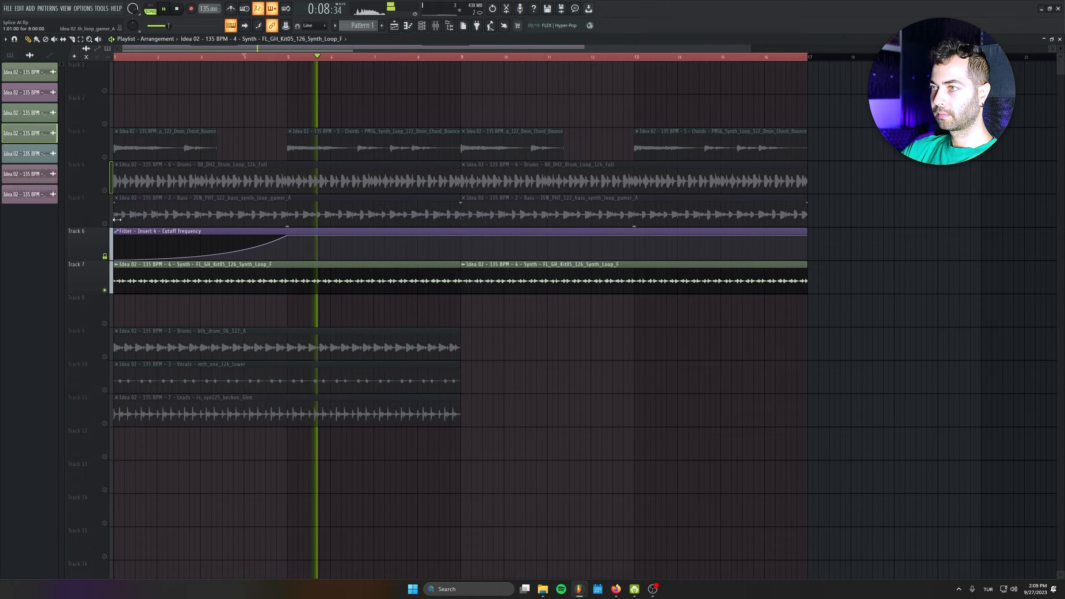
key(space)
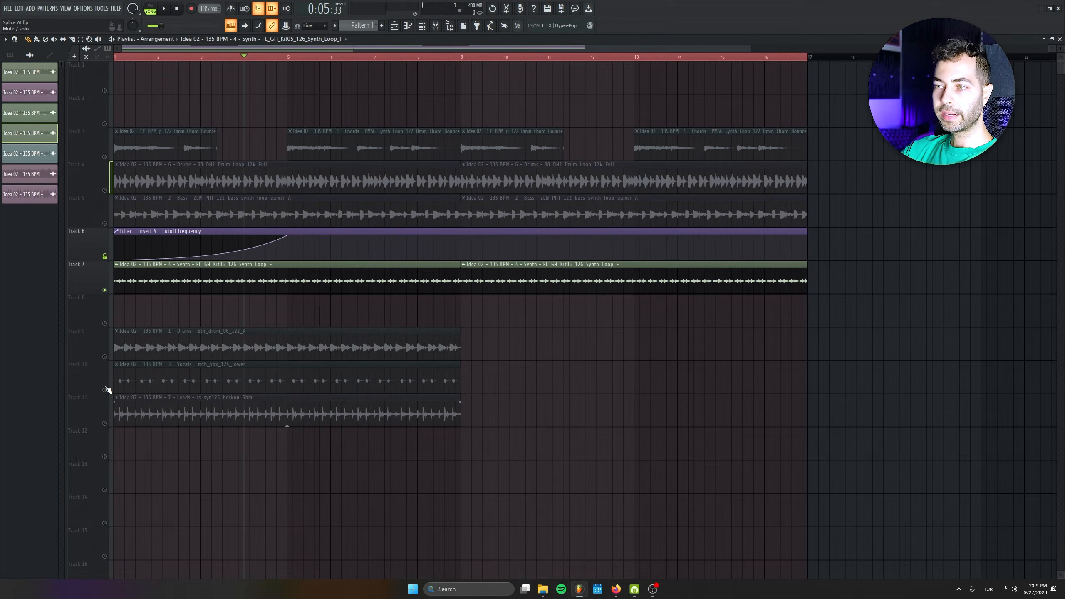
Step: Move the vocals track up to Track 8, duplicate its clip to bar 9 and play it
drag(107, 390, 102, 310)
drag(178, 312, 540, 303)
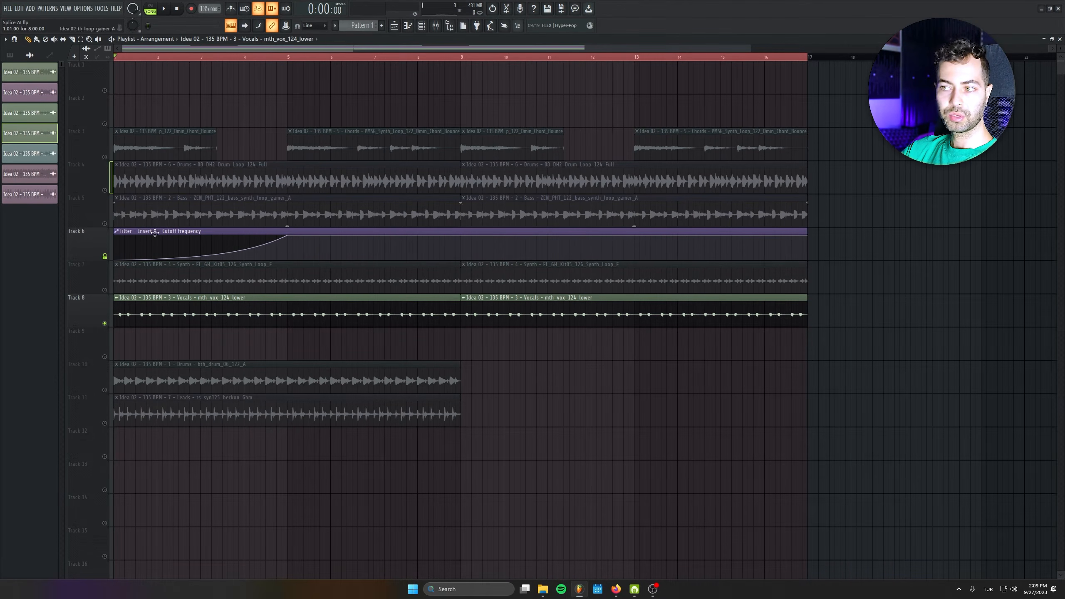
key(space)
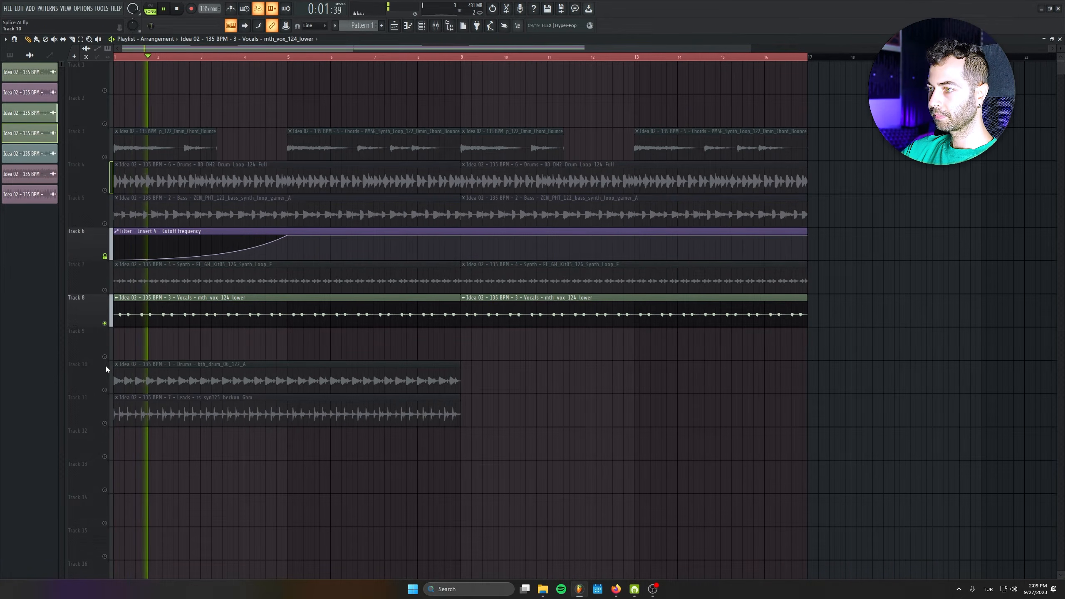
Step: Audition the remaining drums in solo, move the leads track up to Track 9 and duplicate its clip to bar 9
click(107, 391)
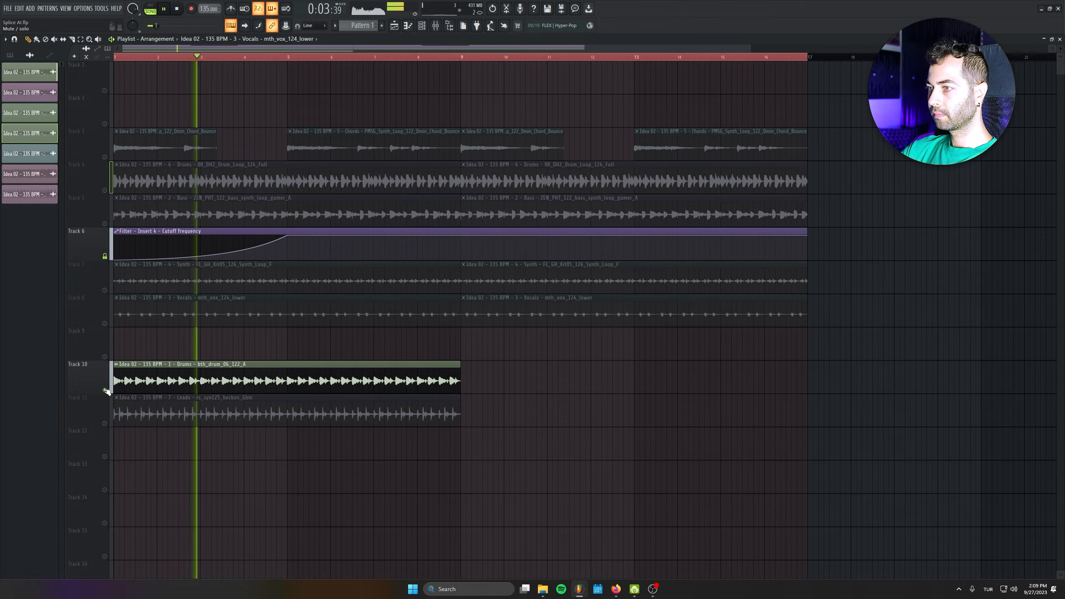
key(space)
drag(107, 392, 107, 358)
key(space)
key(ctrl+b)
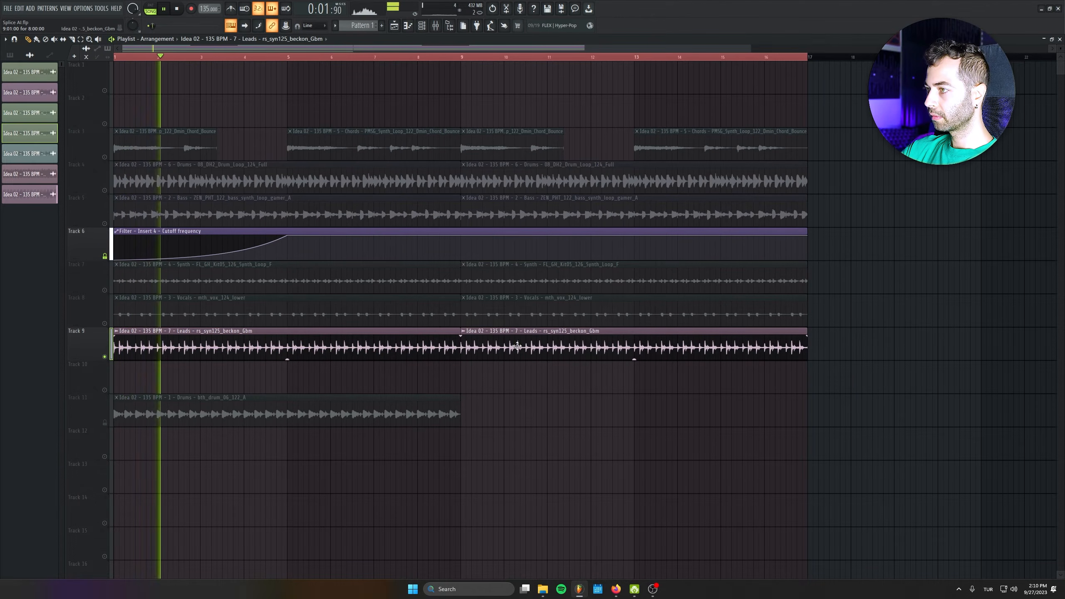
key(space)
Step: Route the leads clip to a mixer insert and close its channel settings
scroll(169, 322, down, 2)
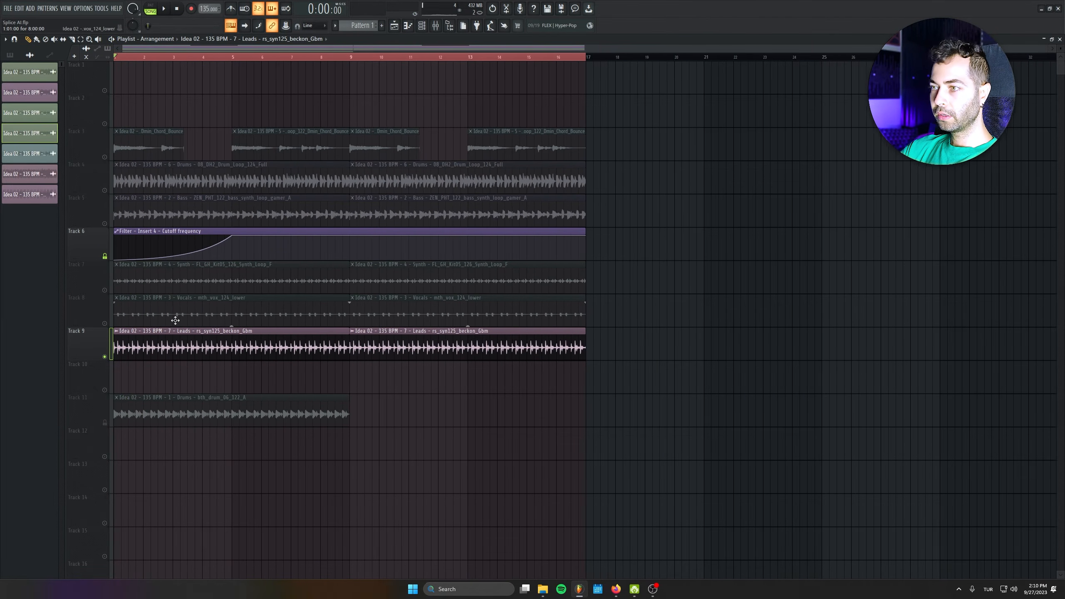
double_click(263, 351)
click(262, 91)
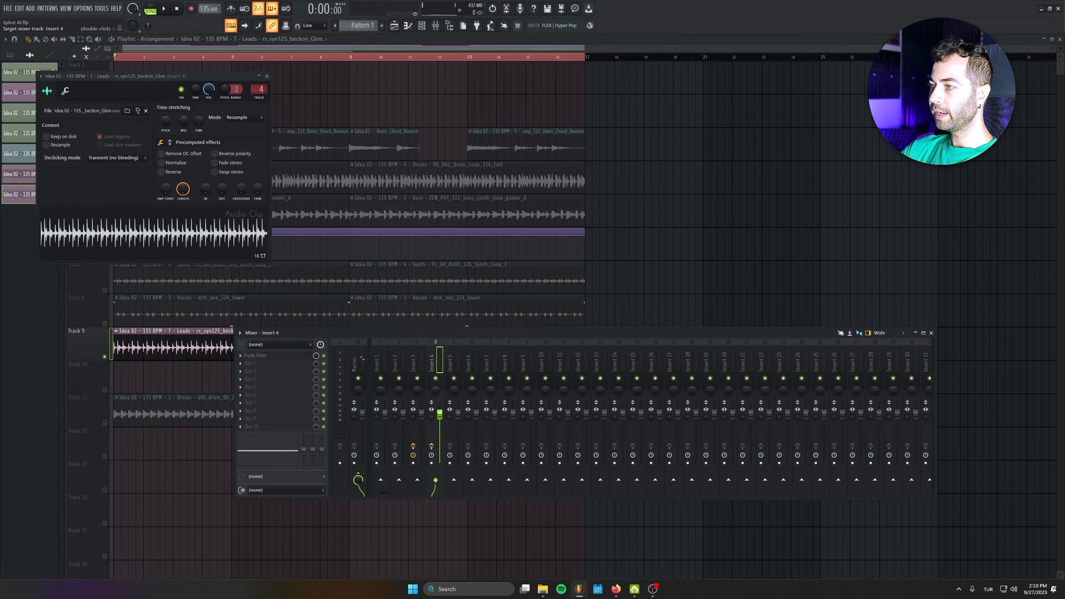
click(267, 77)
Step: Move the synth clips and the cutoff automation clip to start at bar 17
drag(606, 229, 135, 265)
click(105, 291)
drag(173, 232, 658, 229)
Step: Duplicate the chords, drum loop, bass, vocals and leads clips to bar 17
drag(714, 145, 59, 209)
drag(138, 210, 610, 210)
drag(607, 312, 99, 344)
drag(142, 315, 615, 319)
scroll(604, 361, down, 4)
click(515, 439)
right_click(520, 438)
Step: Extend the playback selection to bar 33, take the tracks out of solo and listen to the arrangement
ctrl+shift+click(723, 58)
ctrl+click(105, 356)
key(space)
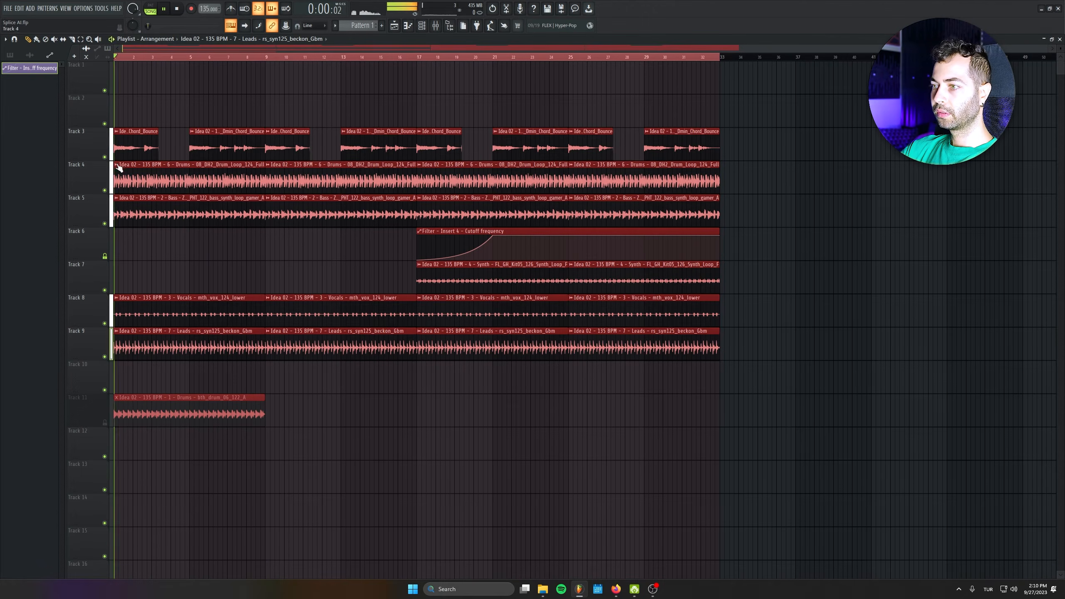
click(452, 414)
right_click(466, 422)
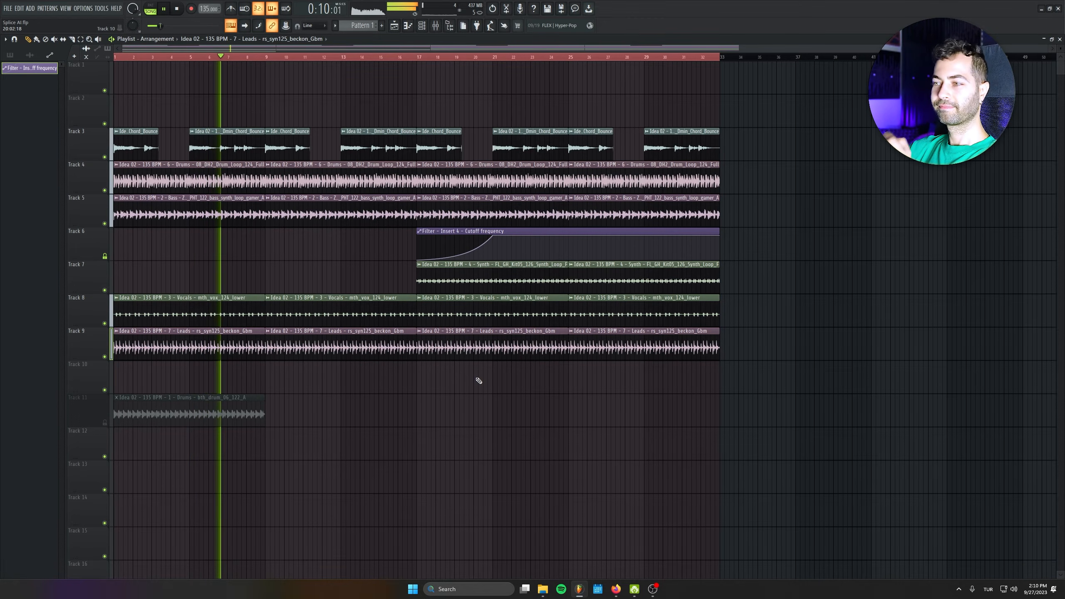
scroll(289, 335, up, 4)
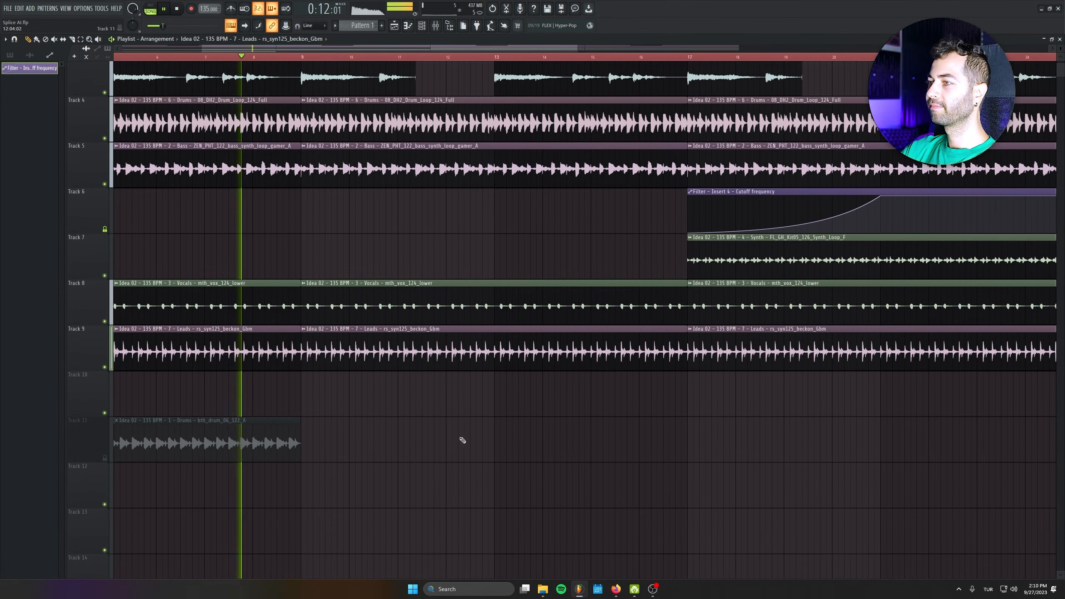
drag(449, 430, 524, 486)
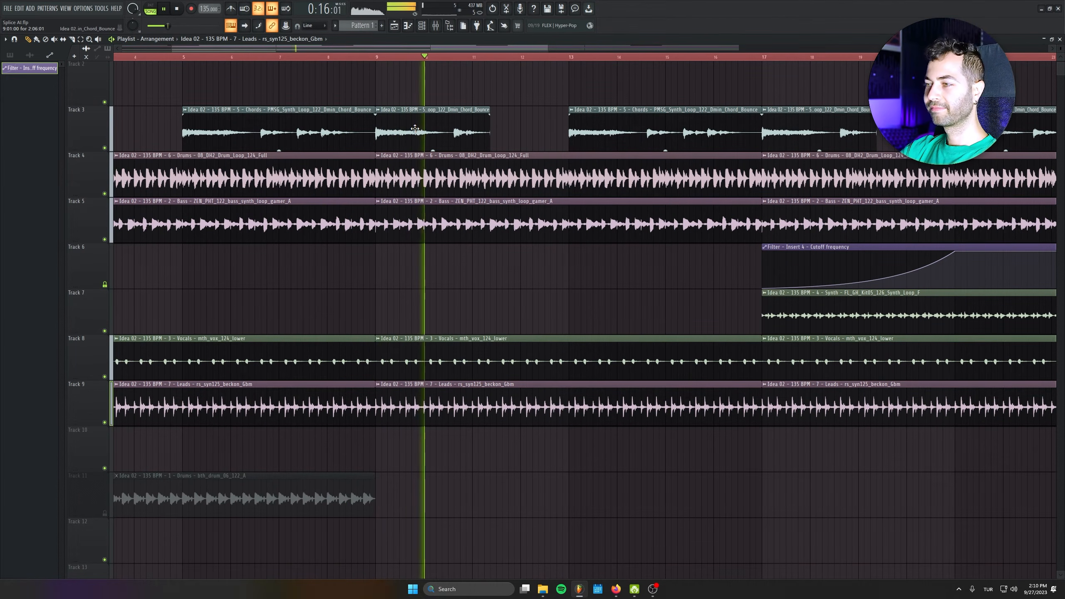
scroll(173, 228, up, 2)
drag(173, 229, 717, 297)
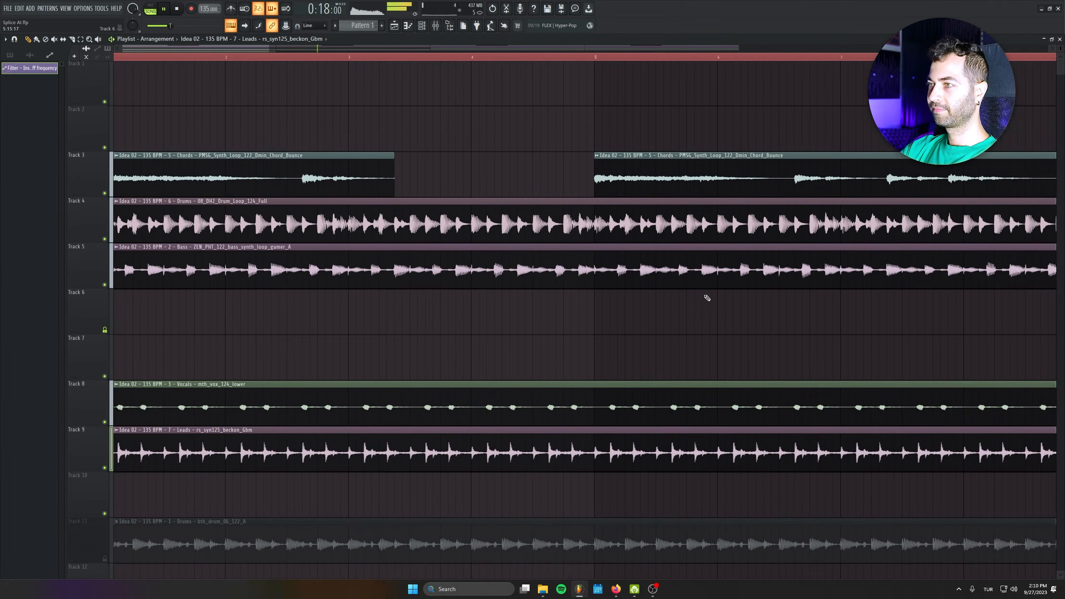
scroll(314, 333, down, 4)
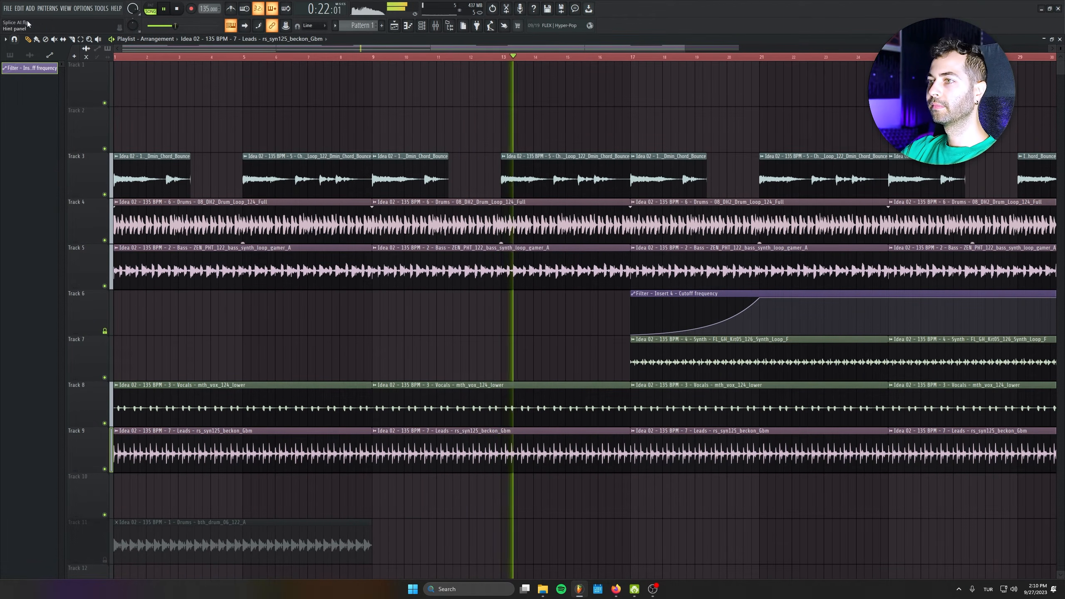
Step: Move the cutoff automation and both synth clips four bars earlier so they start at bar 13
drag(573, 244, 404, 219)
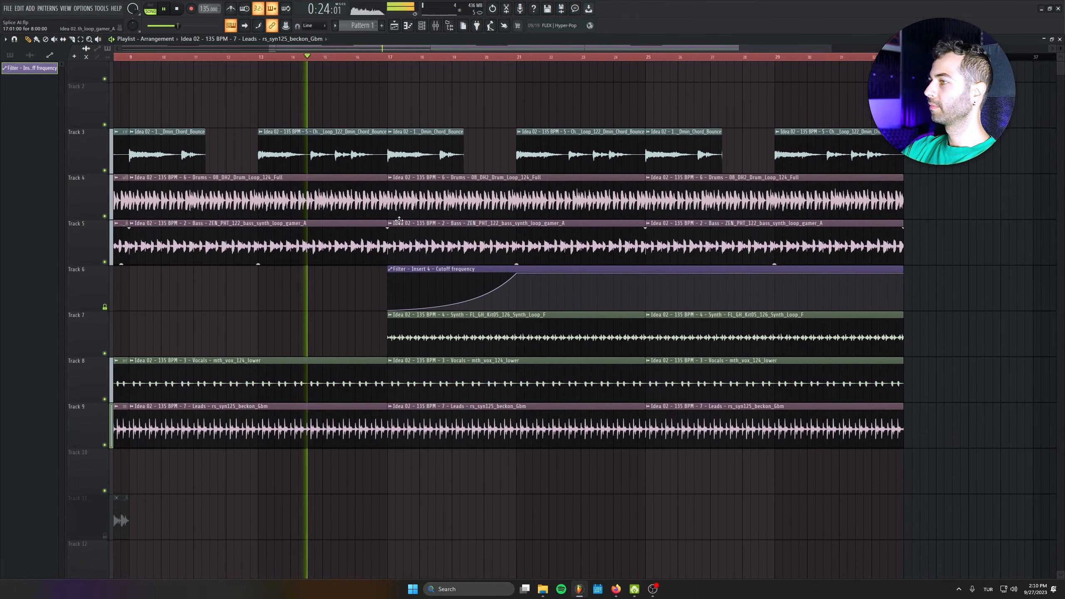
drag(331, 289, 499, 321)
drag(577, 323, 447, 319)
drag(691, 333, 566, 332)
click(844, 320)
right_click(849, 320)
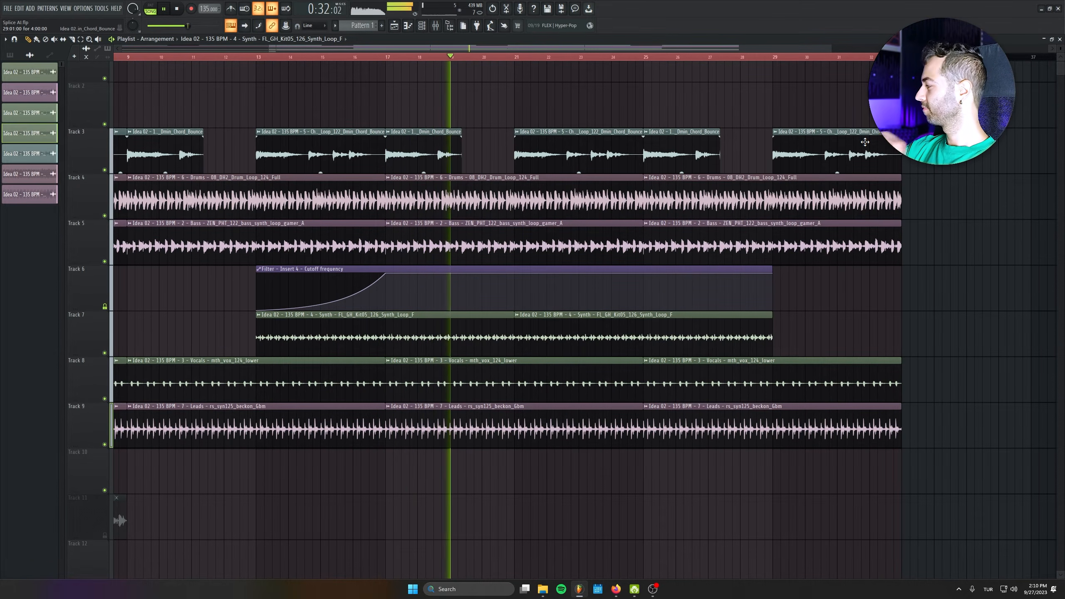
key(space)
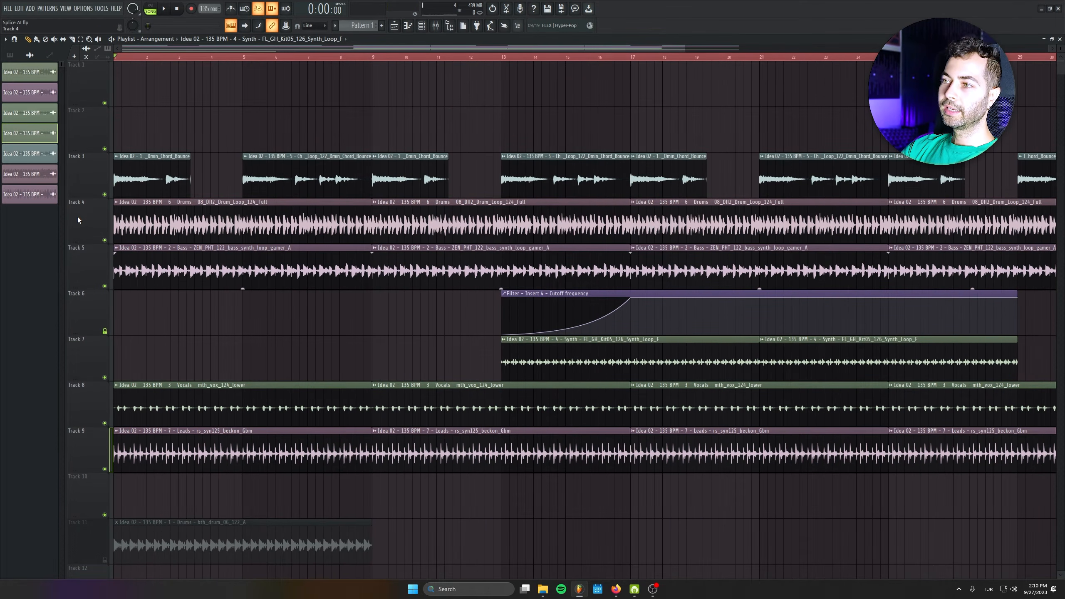
Step: Insert an empty track above the drum loop and slice a single kick from the loop to repeat at the beginning of Track 5
right_click(78, 217)
click(101, 367)
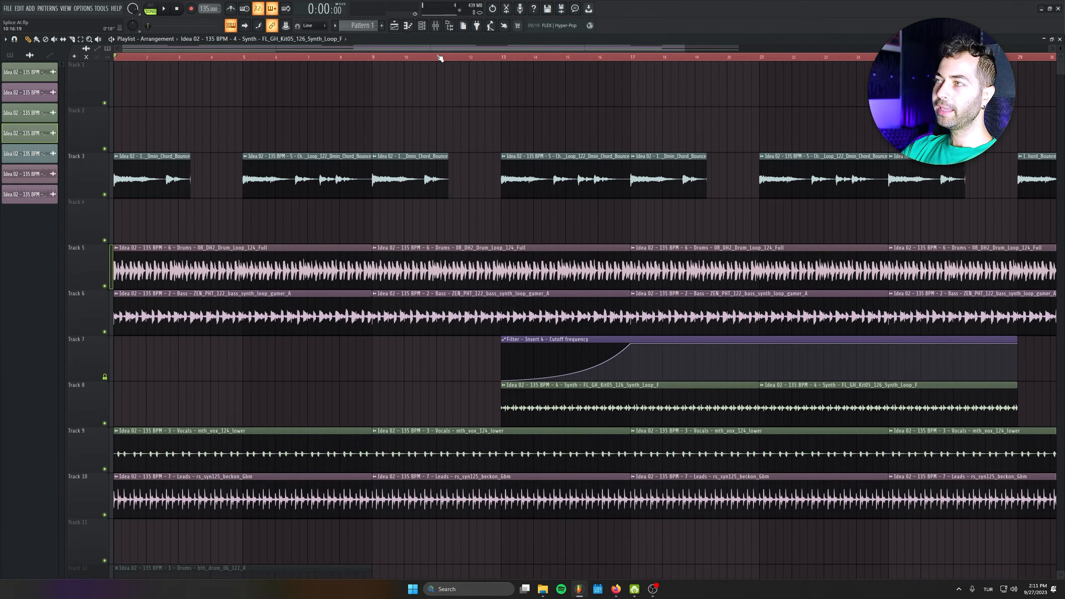
drag(127, 265, 524, 273)
right_click(420, 264)
click(390, 233)
right_click(389, 233)
drag(367, 251, 228, 247)
click(348, 261)
drag(444, 256, 178, 262)
drag(177, 262, 605, 262)
Step: Repeat the kick slice on every beat from bar 1 to bar 5 on Track 5 and remove the surplus slices
key(space)
scroll(545, 260, down, 5)
mouse_move(378, 262)
mouse_down()
mouse_move(125, 263)
mouse_move(411, 262)
mouse_move(379, 262)
mouse_up()
mouse_move(622, 263)
mouse_down()
mouse_move(124, 263)
mouse_move(678, 260)
mouse_move(119, 261)
mouse_move(690, 250)
mouse_move(511, 257)
mouse_up()
scroll(645, 262, down, 5)
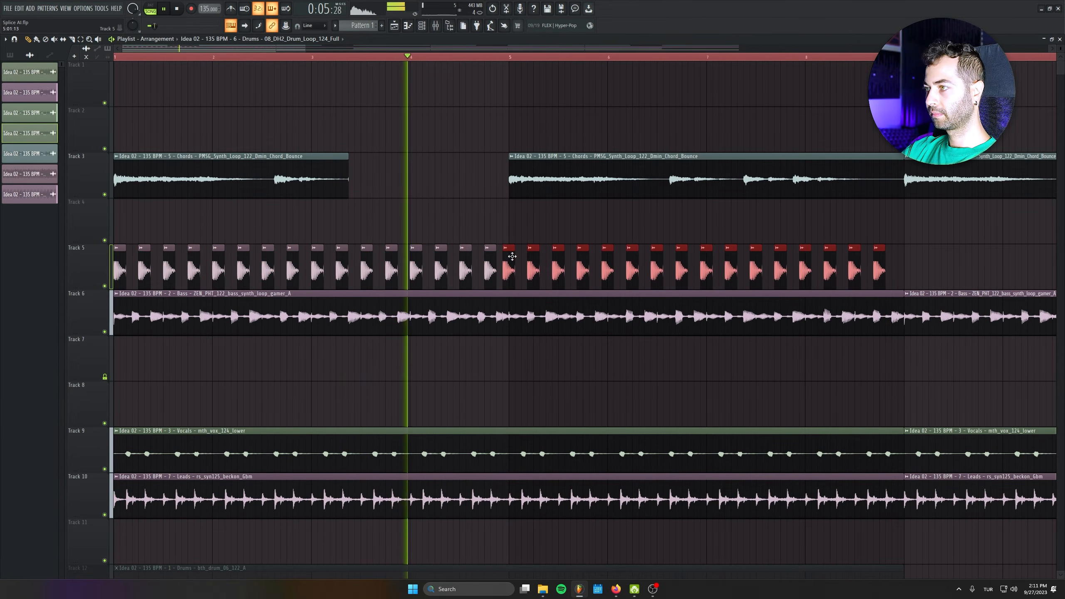
drag(856, 262, 862, 262)
ctrl+click(908, 268)
right_click(885, 270)
key(space)
Step: Place four-bar drum loop clips at bars 5, 9 and 13 on Track 5 and listen to the transition from the kicks
drag(521, 251, 907, 247)
scroll(903, 248, down, 4)
drag(587, 259, 480, 258)
key(space)
drag(669, 254, 609, 252)
click(626, 218)
right_click(686, 223)
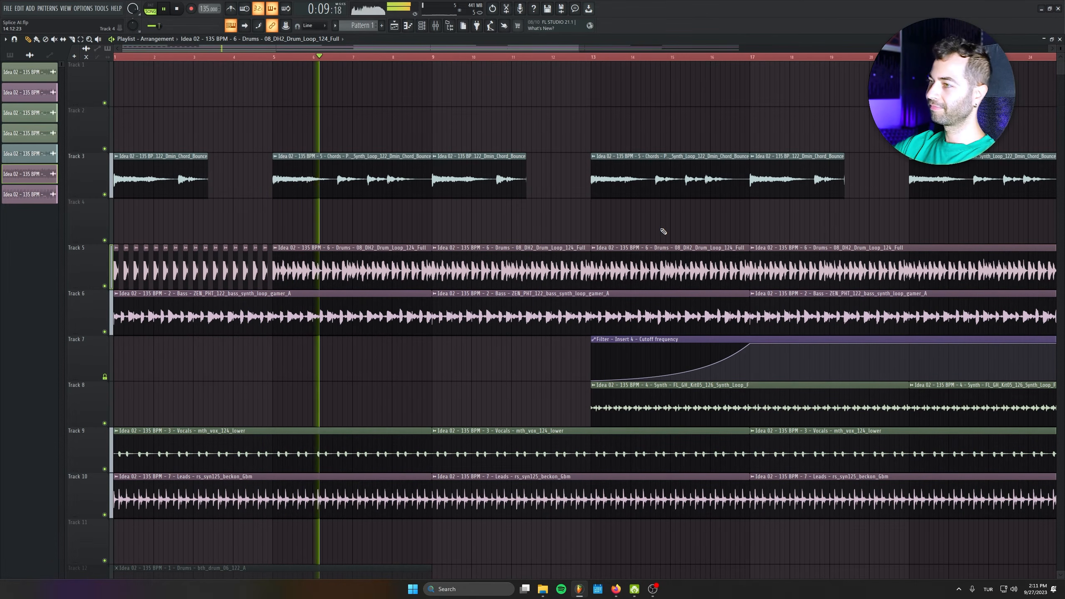
ctrl+scroll(398, 354, down, 3)
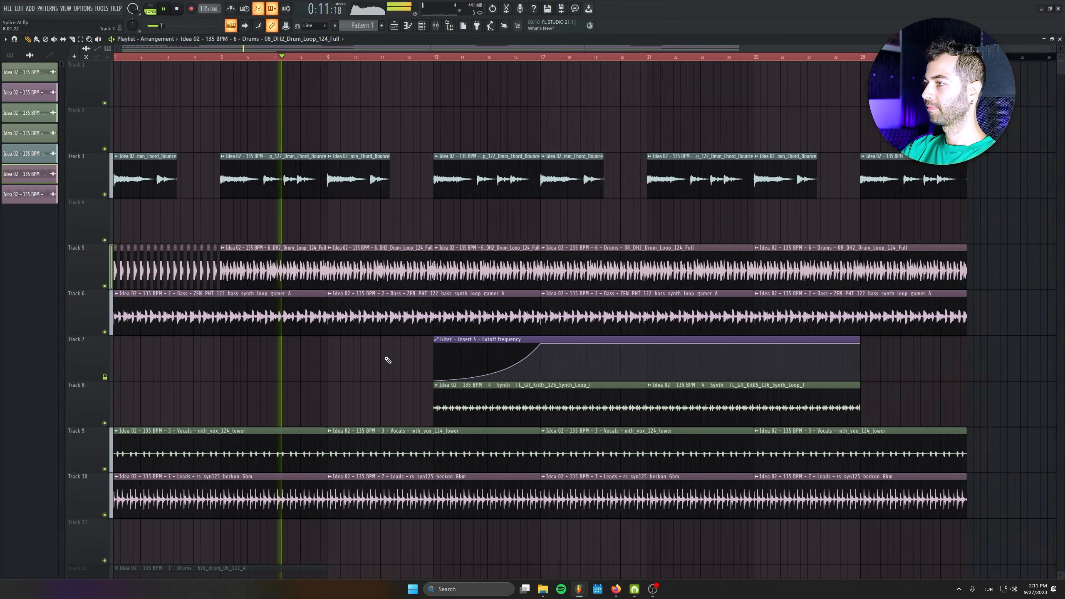